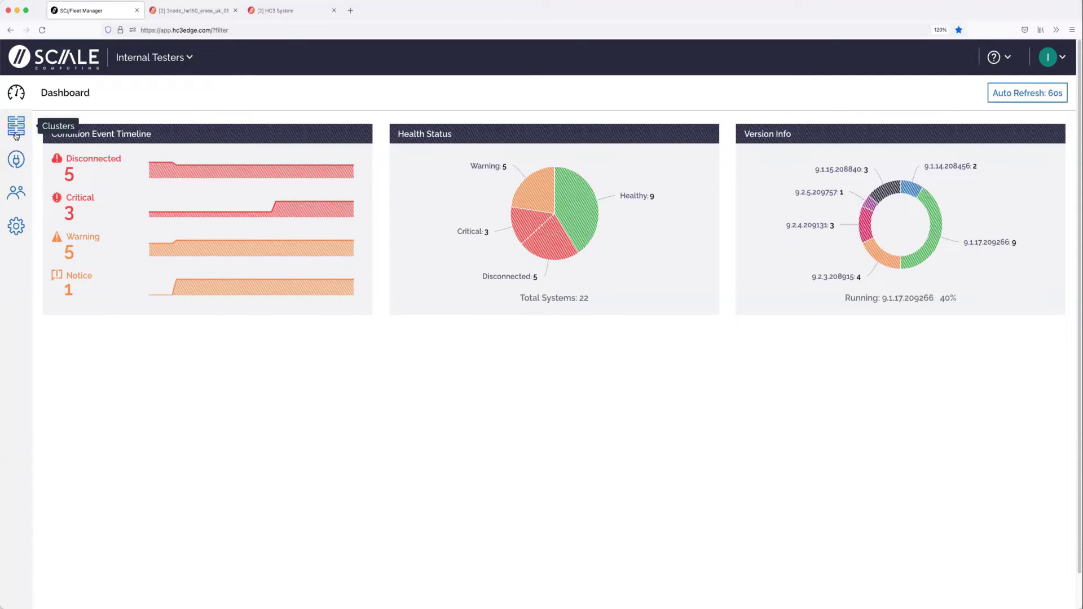
Sort the deployed clusters by health, worst first, and open the details of the ozt60b-eol-evacuated cluster.
{"action": "left_click", "coordinate": [16, 130]}
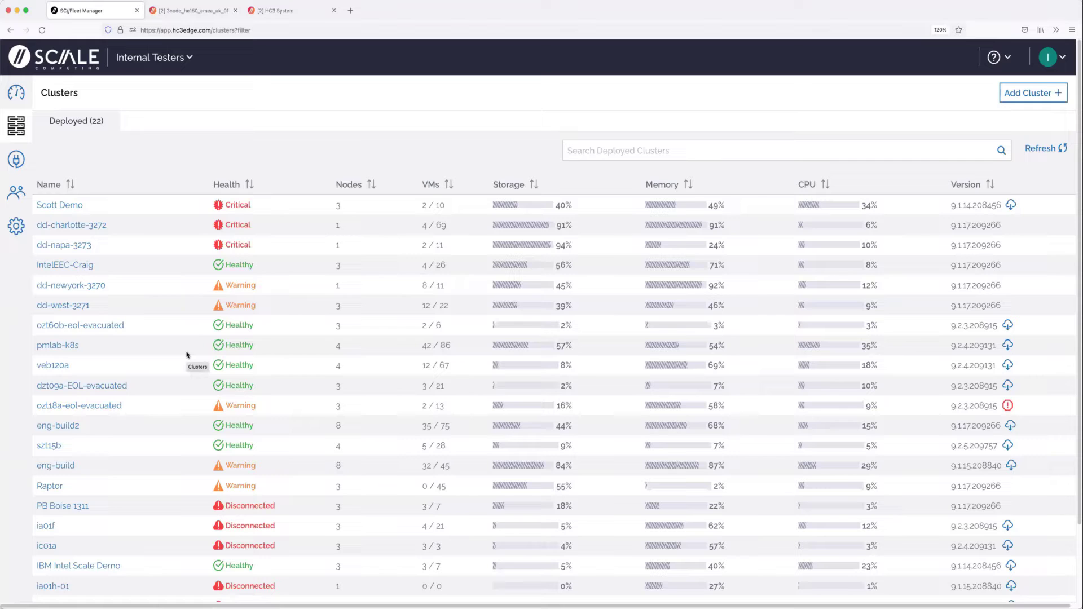
{"action": "left_click", "coordinate": [250, 190]}
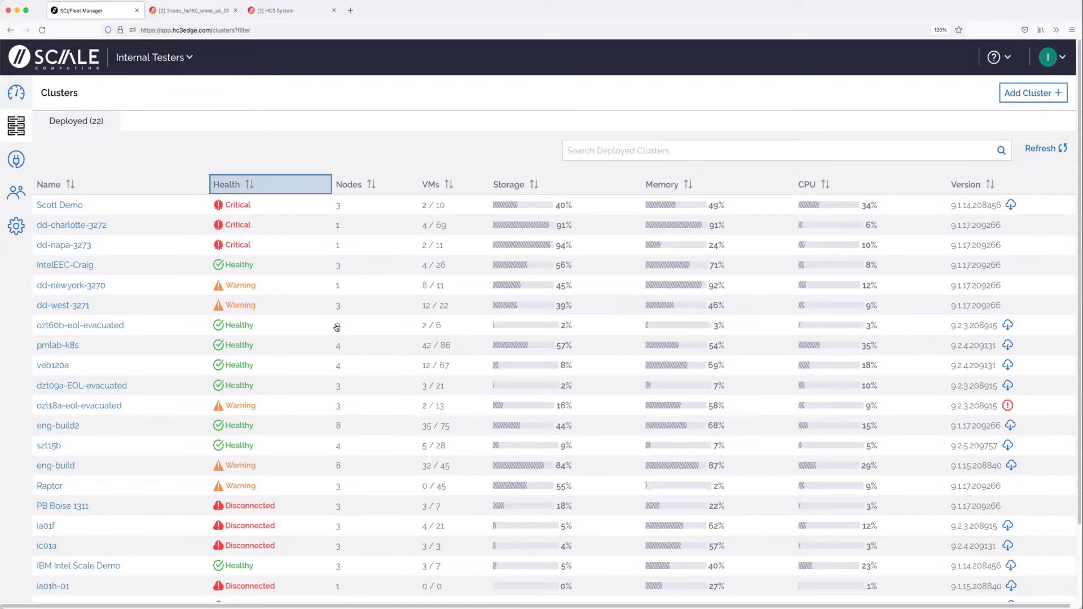
{"action": "left_click", "coordinate": [237, 187]}
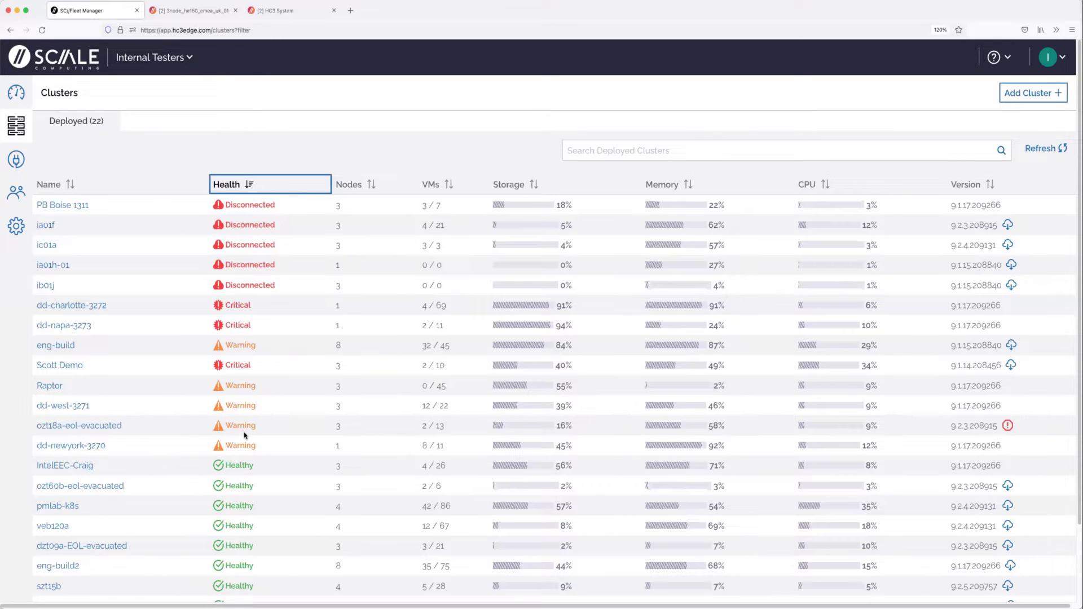
{"action": "scroll", "coordinate": [246, 452], "scroll_direction": "down", "scroll_amount": 1}
{"action": "scroll", "coordinate": [187, 438], "scroll_direction": "down", "scroll_amount": 3}
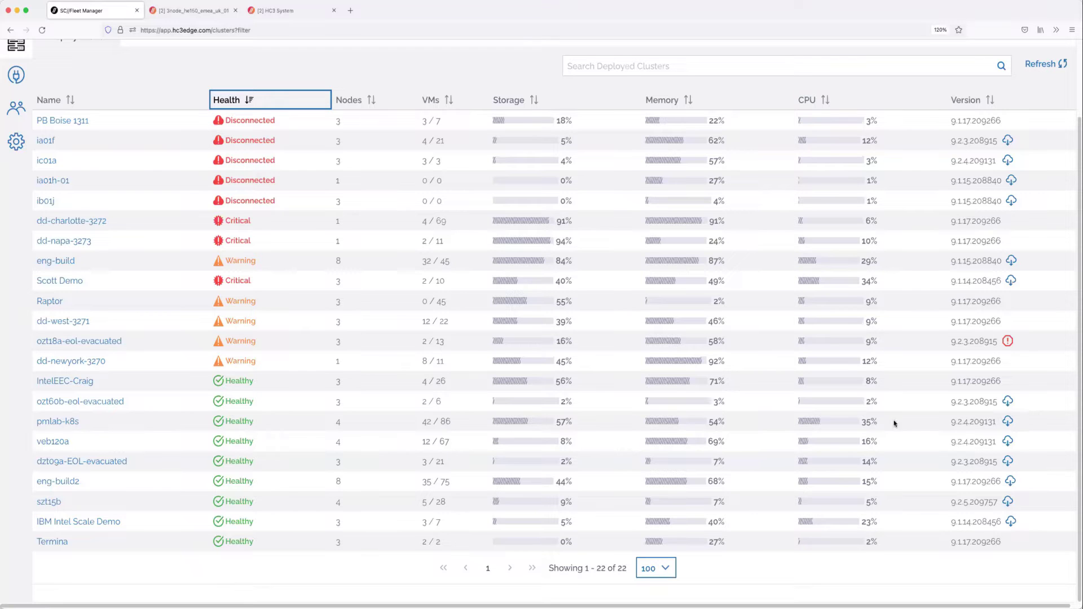
{"action": "left_click", "coordinate": [80, 401]}
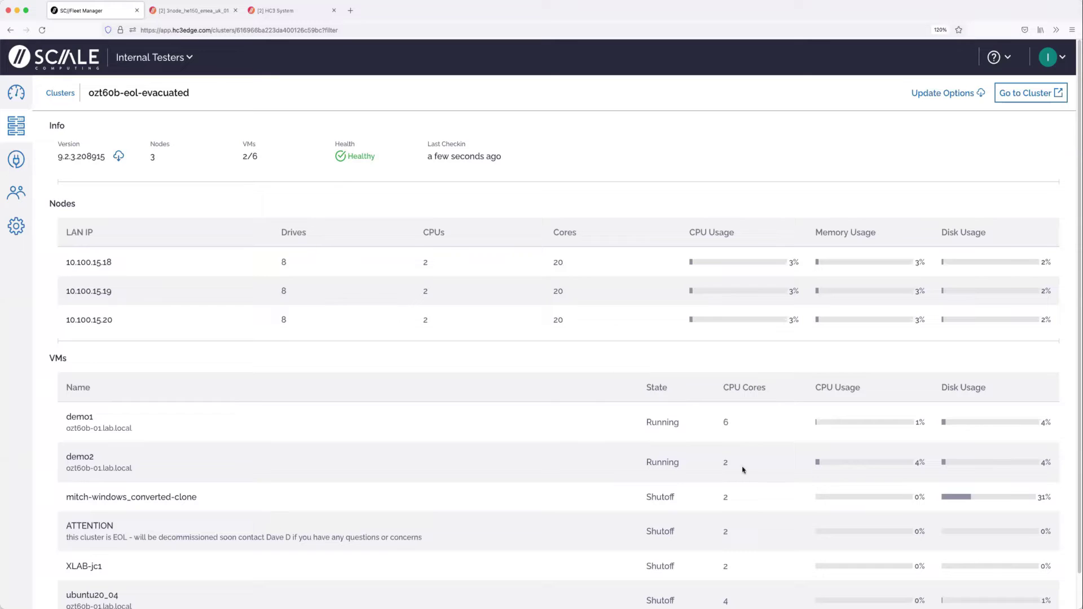
Look through the fleet's full node list, including unprovisioned nodes, serial numbers and cluster assignments.
{"action": "left_click", "coordinate": [17, 163]}
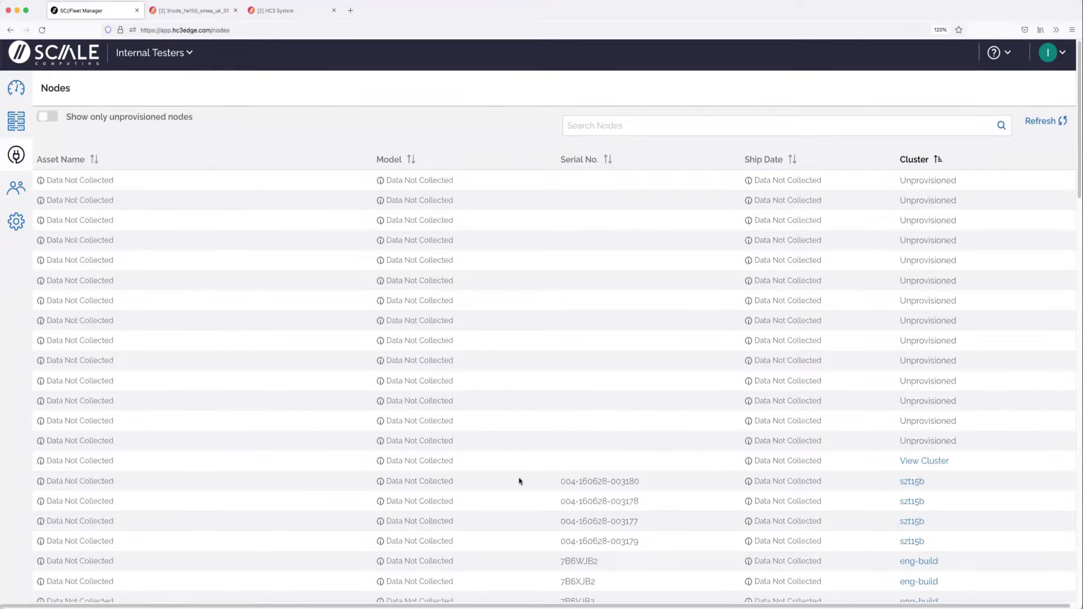
{"action": "scroll", "coordinate": [517, 480], "scroll_direction": "down", "scroll_amount": 5}
{"action": "scroll", "coordinate": [520, 480], "scroll_direction": "down", "scroll_amount": 1}
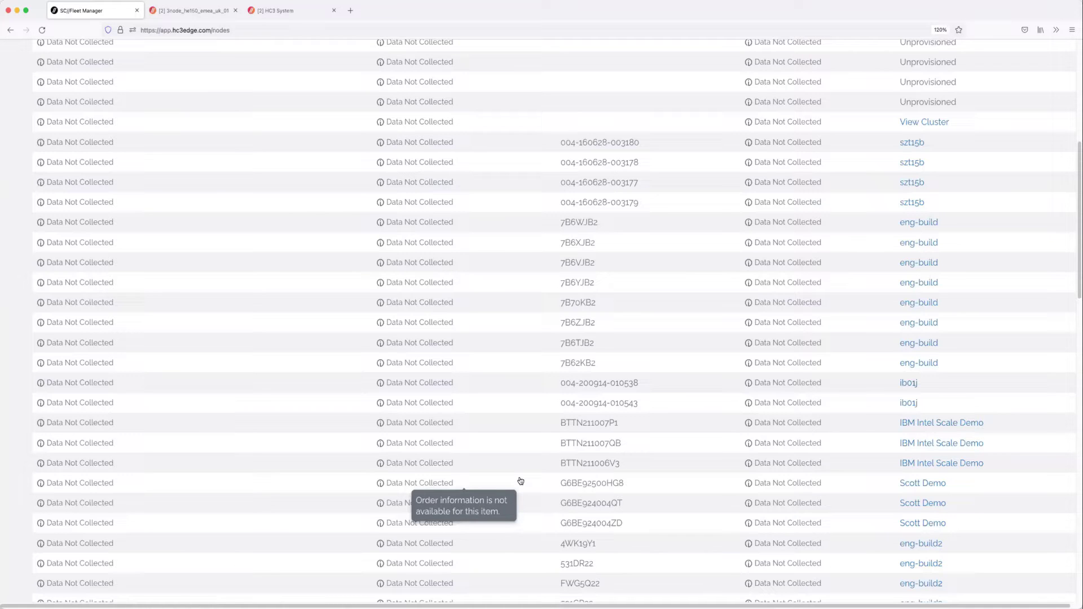
{"action": "scroll", "coordinate": [366, 352], "scroll_direction": "up", "scroll_amount": 6}
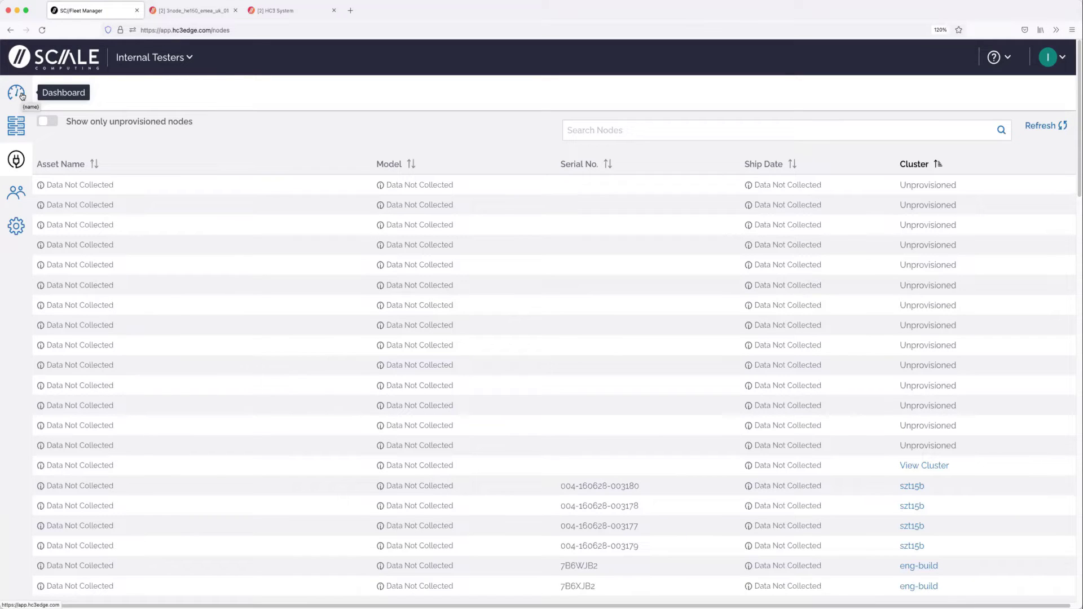
Switch to the 3node_he150_emea_uk_01 cluster's interface and review its cluster log, settings and uploaded media.
{"action": "left_click", "coordinate": [196, 10]}
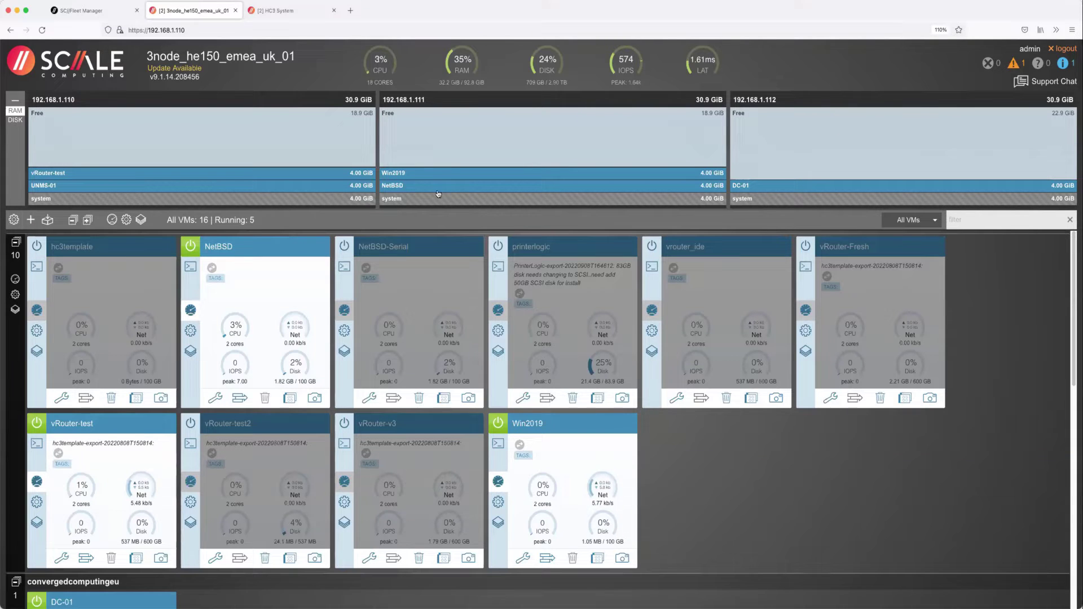
{"action": "left_click", "coordinate": [14, 220]}
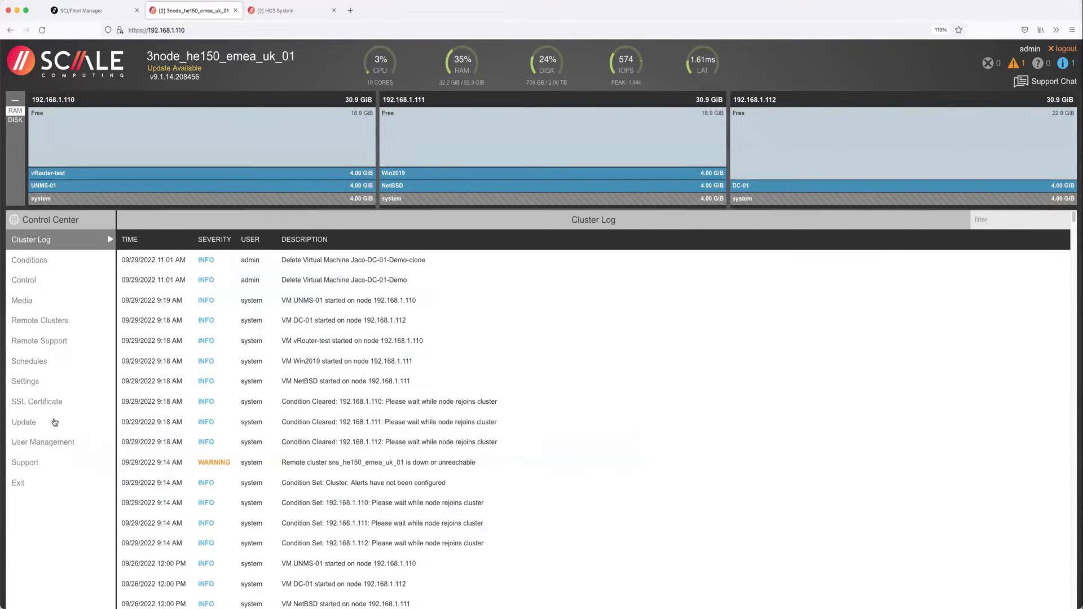
{"action": "left_click", "coordinate": [33, 382]}
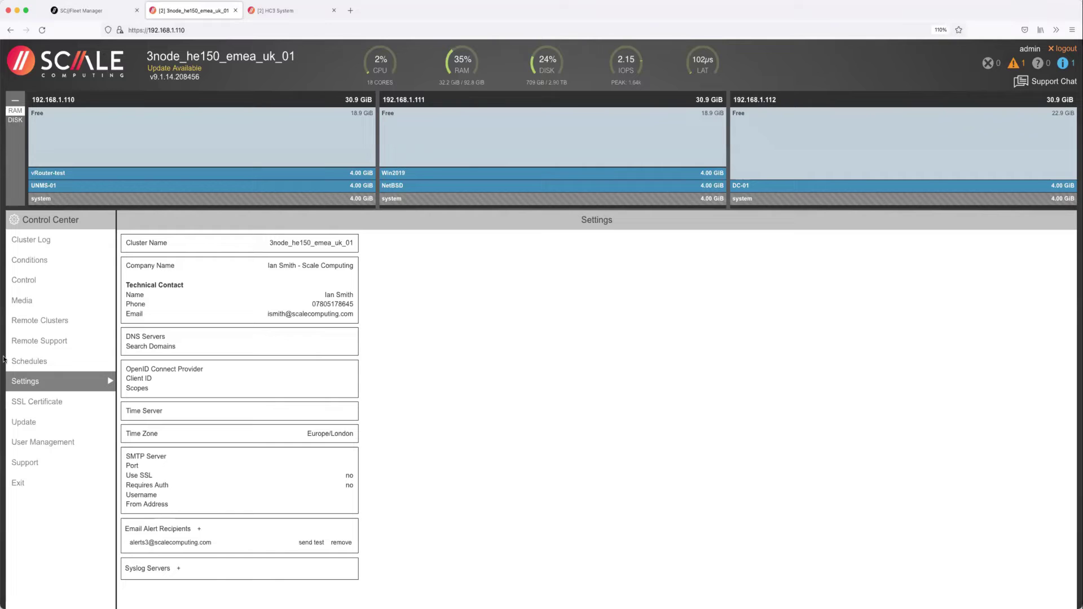
{"action": "left_click", "coordinate": [26, 301]}
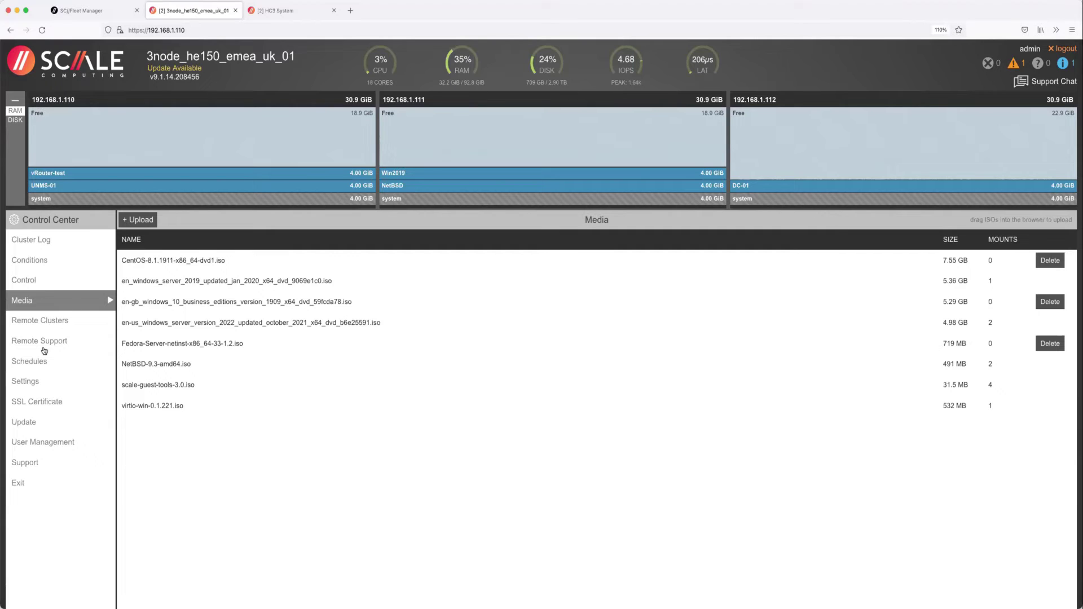
Review the cluster's available updates and its remote support connections, highlighting the first node's support code.
{"action": "left_click", "coordinate": [25, 423]}
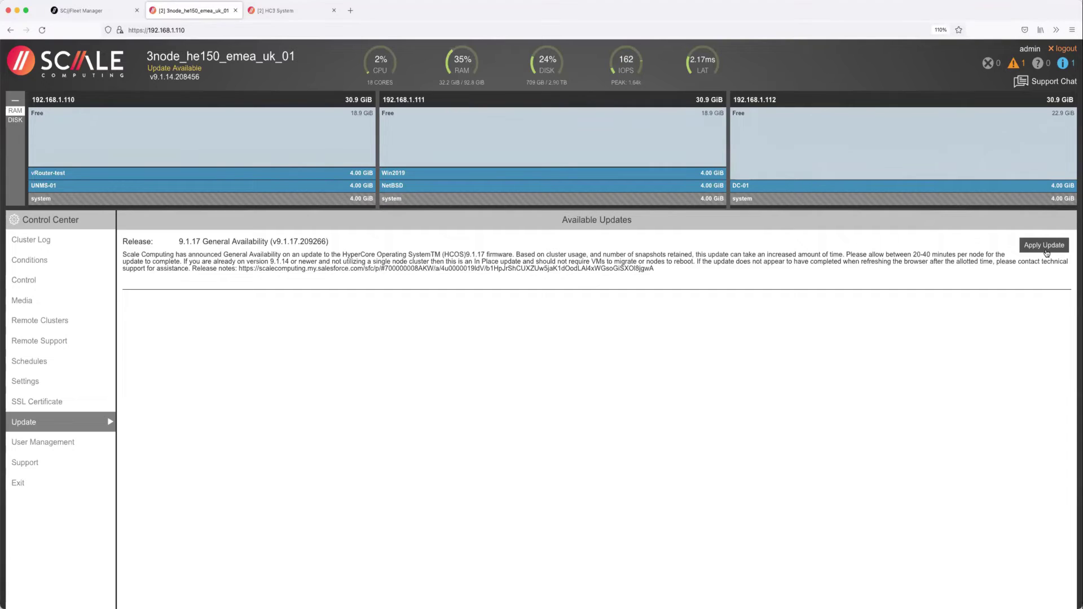
{"action": "left_click", "coordinate": [26, 342]}
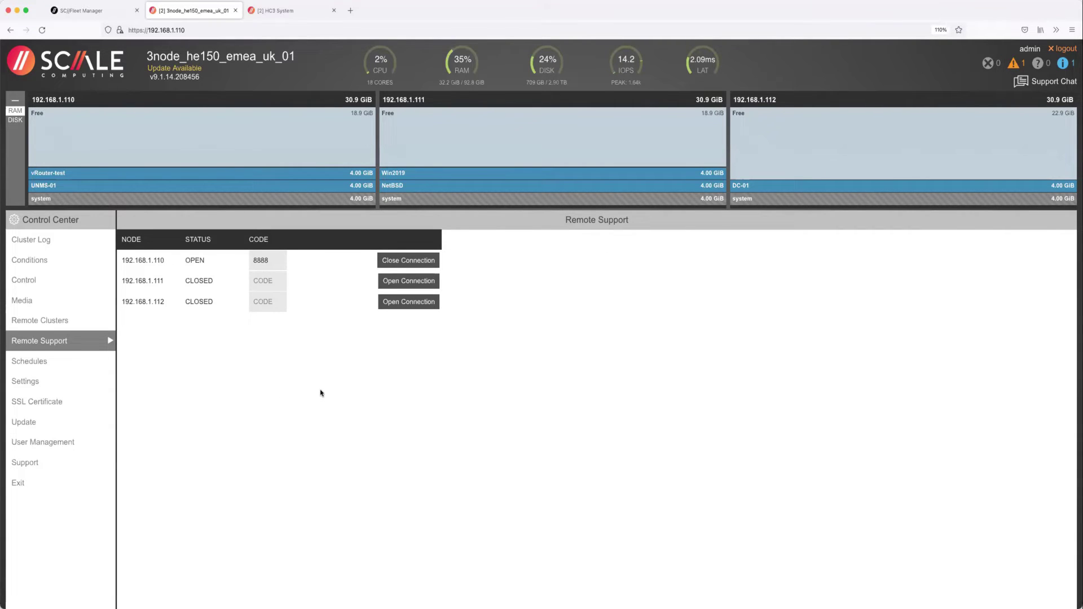
{"action": "left_click_drag", "start_coordinate": [271, 261], "coordinate": [243, 260]}
Start a new snapshot schedule named test and open a recurrence rule for it.
{"action": "left_click", "coordinate": [20, 363]}
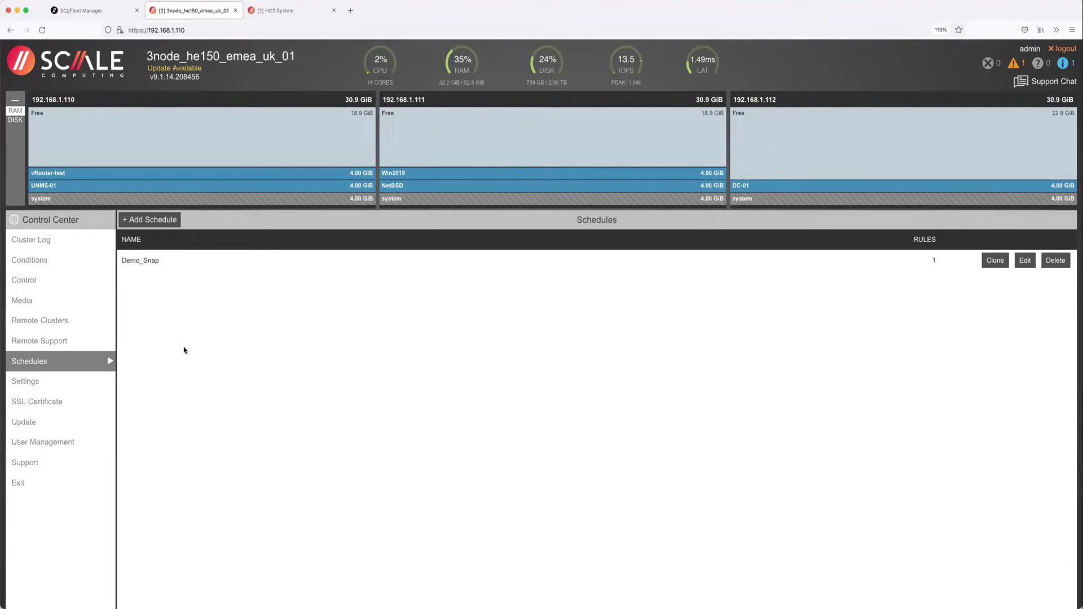
{"action": "left_click", "coordinate": [162, 225]}
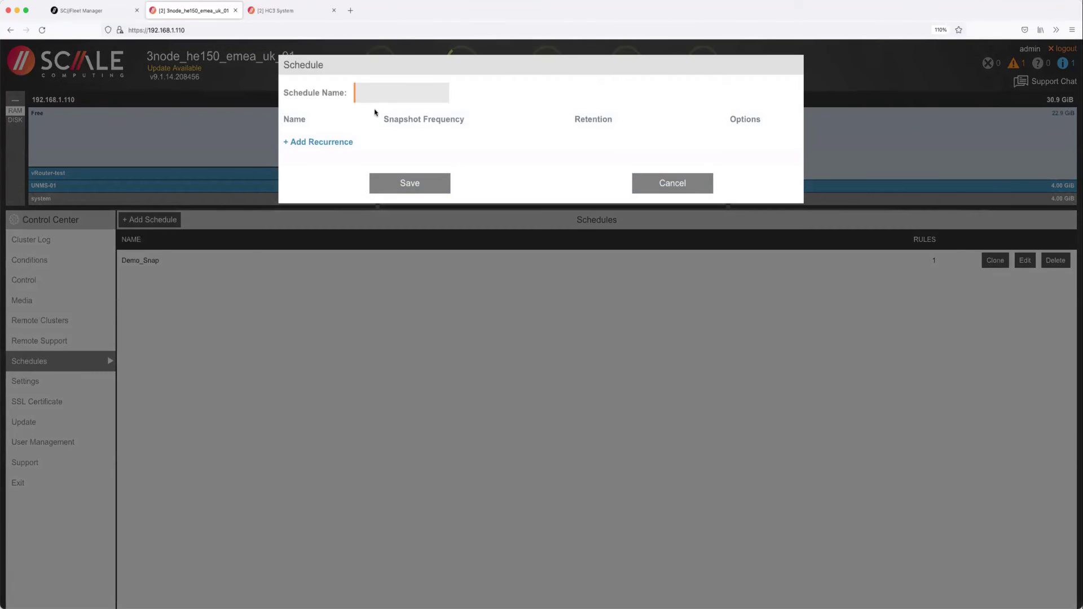
{"action": "type", "text": "test"}
{"action": "left_click", "coordinate": [336, 165]}
{"action": "left_click", "coordinate": [322, 142]}
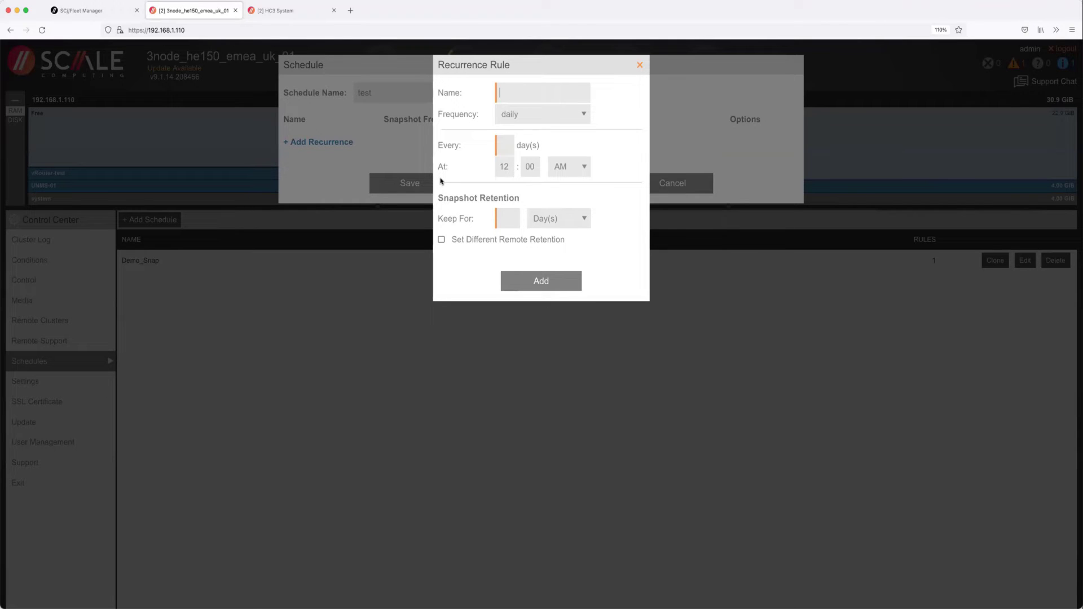
Set the recurrence rule's frequency to weekly, with local retention of 7 weeks and a different remote retention of 1 week.
{"action": "left_click", "coordinate": [574, 118]}
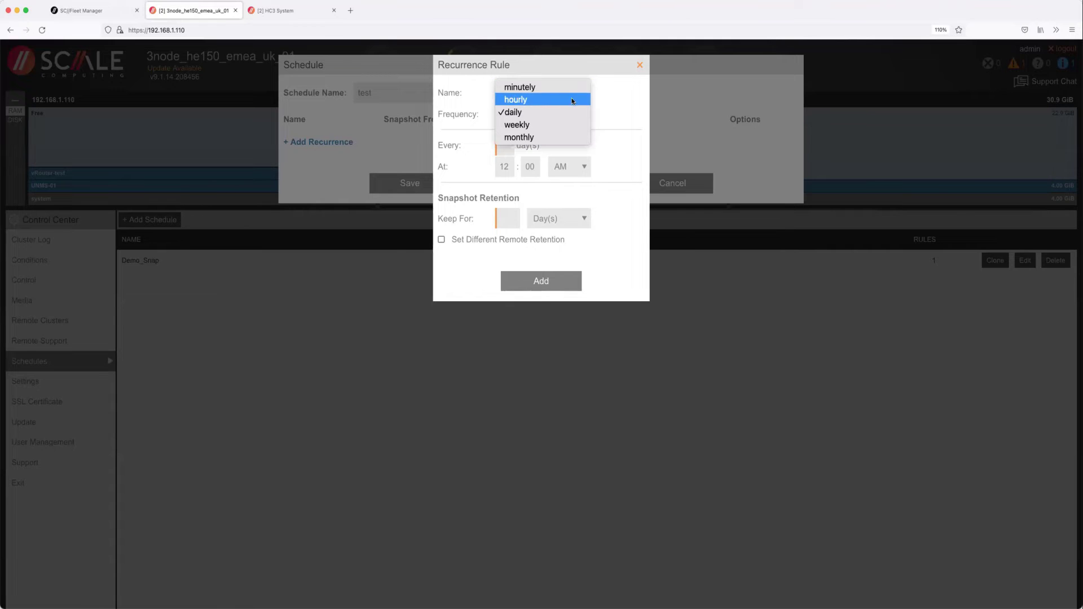
{"action": "left_click", "coordinate": [573, 124]}
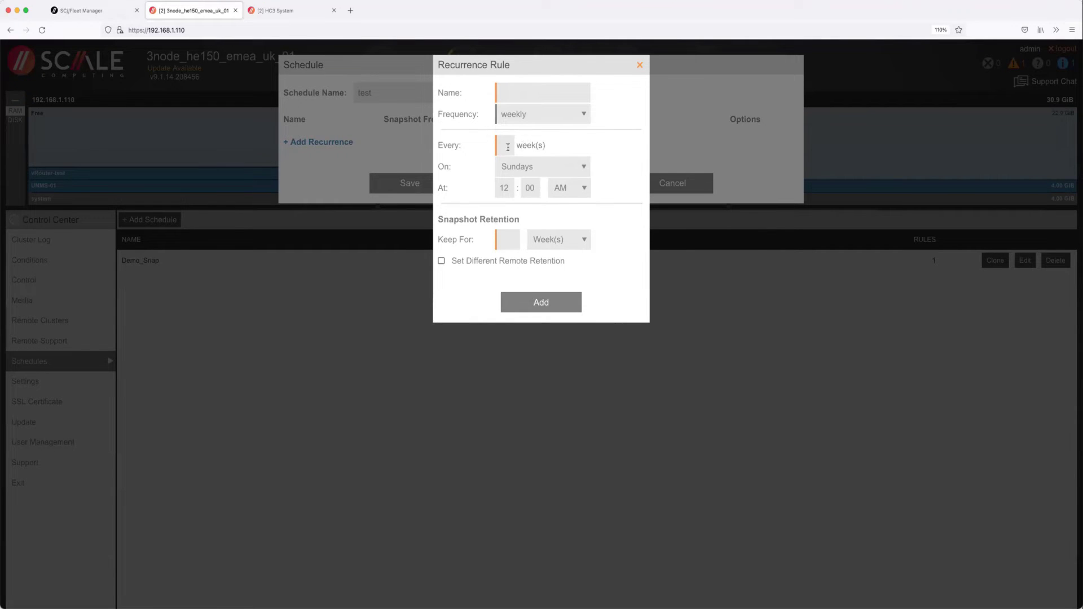
{"action": "left_click", "coordinate": [466, 186]}
{"action": "left_click", "coordinate": [507, 239]}
{"action": "type", "text": "7"}
{"action": "left_click", "coordinate": [490, 260]}
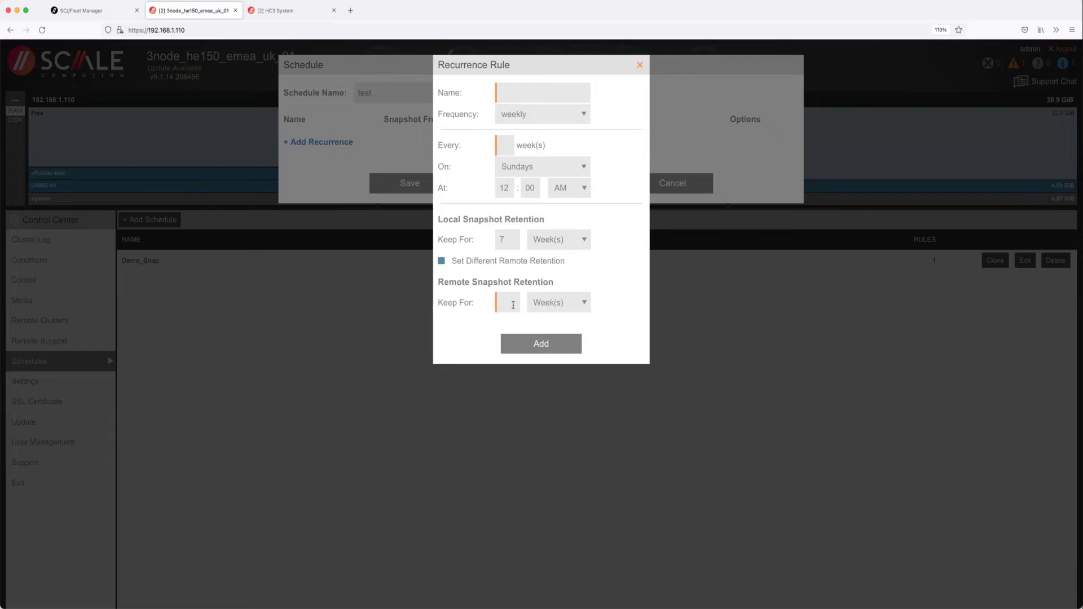
{"action": "type", "text": "1"}
Discard the recurrence rule and exit the new schedule without saving it.
{"action": "left_click", "coordinate": [640, 66]}
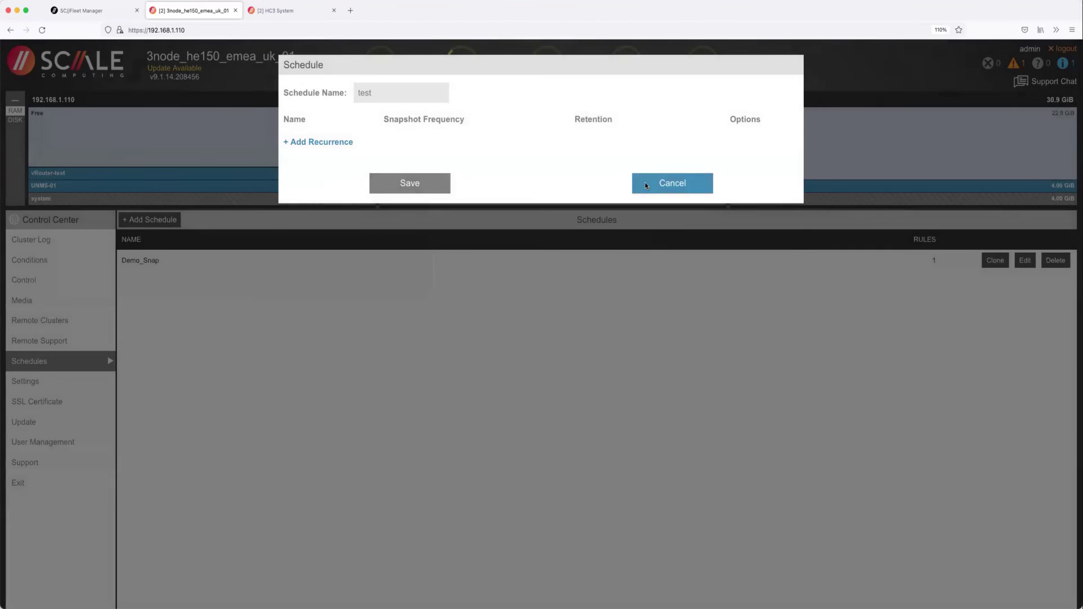
{"action": "left_click", "coordinate": [645, 182]}
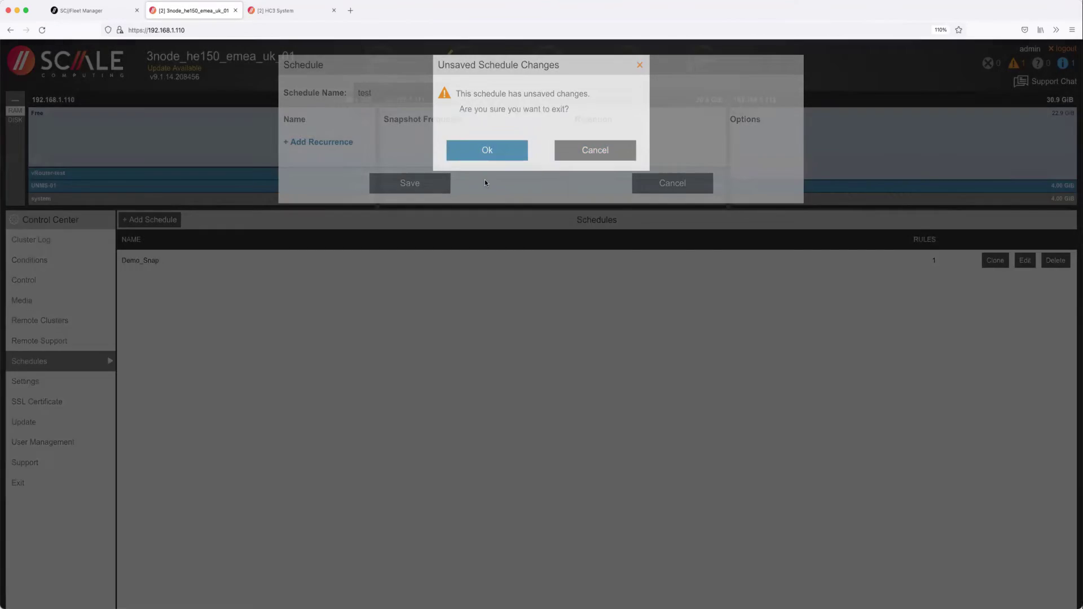
{"action": "left_click", "coordinate": [487, 152]}
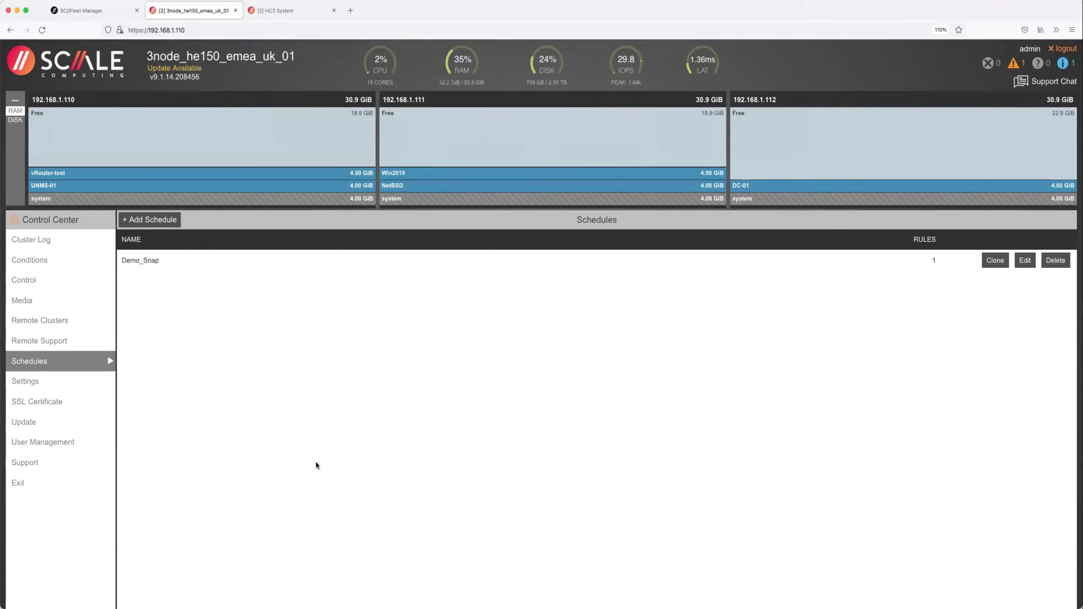
Leave the Control Center and start creating a virtual machine named Gary-SQL-01.
{"action": "key", "text": "Escape"}
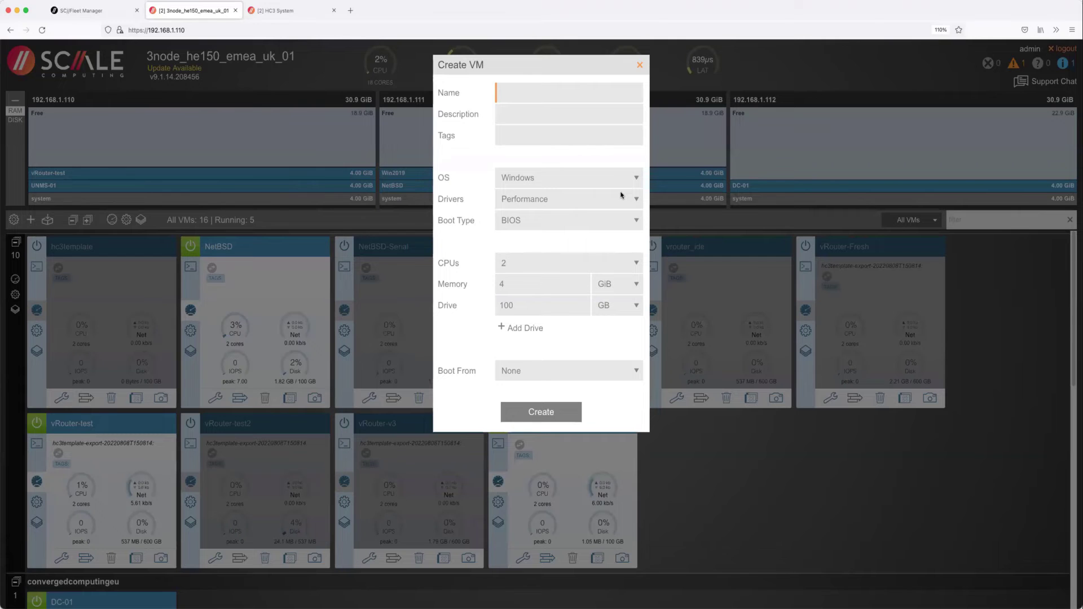
{"action": "type", "text": "Gary"}
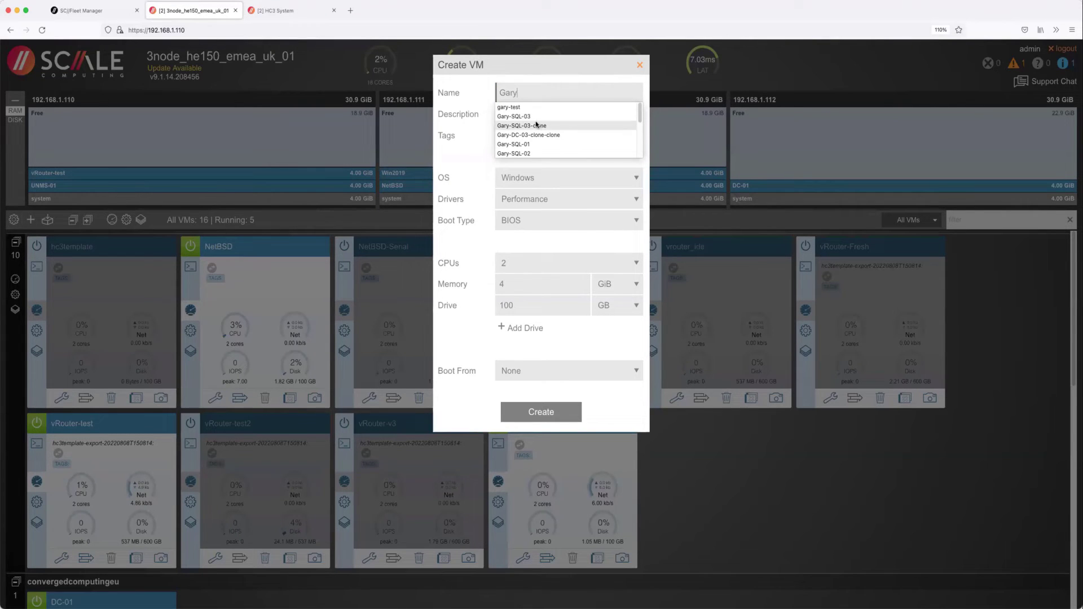
{"action": "left_click", "coordinate": [588, 116]}
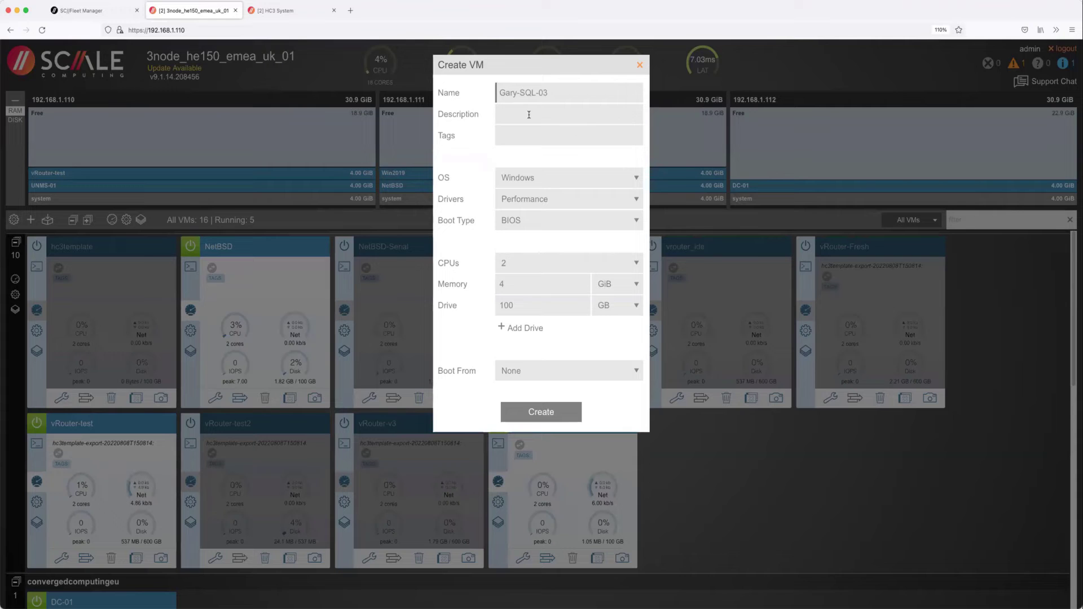
{"action": "key", "text": "BackSpace"}
{"action": "type", "text": "1"}
Tag the new VM with the group tag etworks and a second tag sql.
{"action": "left_click", "coordinate": [525, 138]}
{"action": "type", "text": "etwork"}
{"action": "key", "text": "BackSpace"}
{"action": "type", "text": "ks"}
{"action": "key", "text": "Return"}
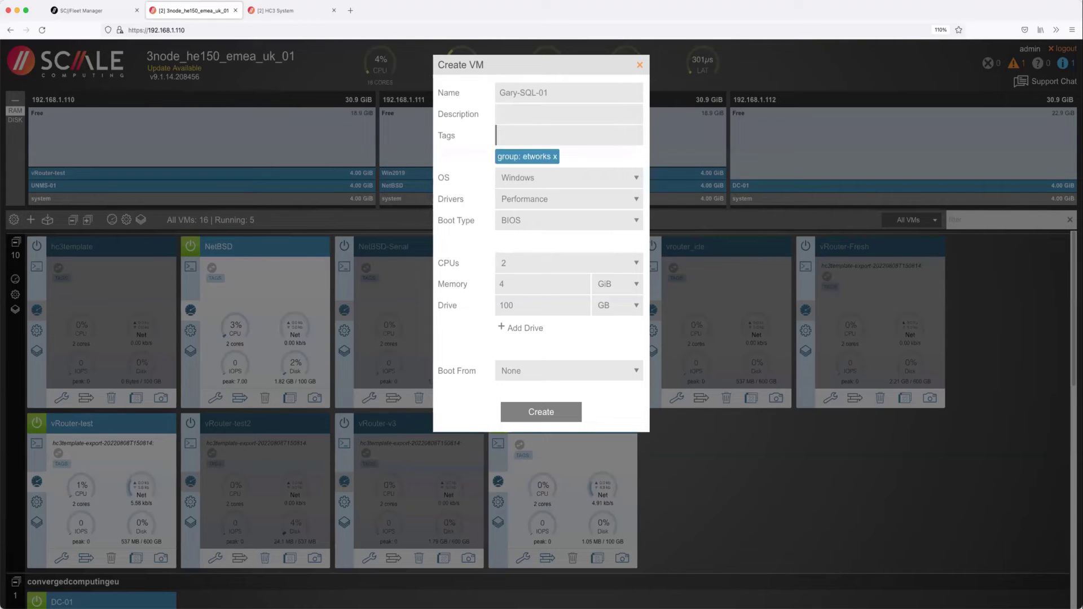
{"action": "type", "text": "sql"}
{"action": "key", "text": "Return"}
Give the new VM 4 CPUs and 8 GiB of memory.
{"action": "left_click", "coordinate": [528, 265]}
{"action": "left_click", "coordinate": [529, 274]}
{"action": "key", "text": "Tab"}
{"action": "type", "text": "8"}
Set the VM's first drive to 500 GB and add two more drives of 1000 GB each.
{"action": "key", "text": "Tab"}
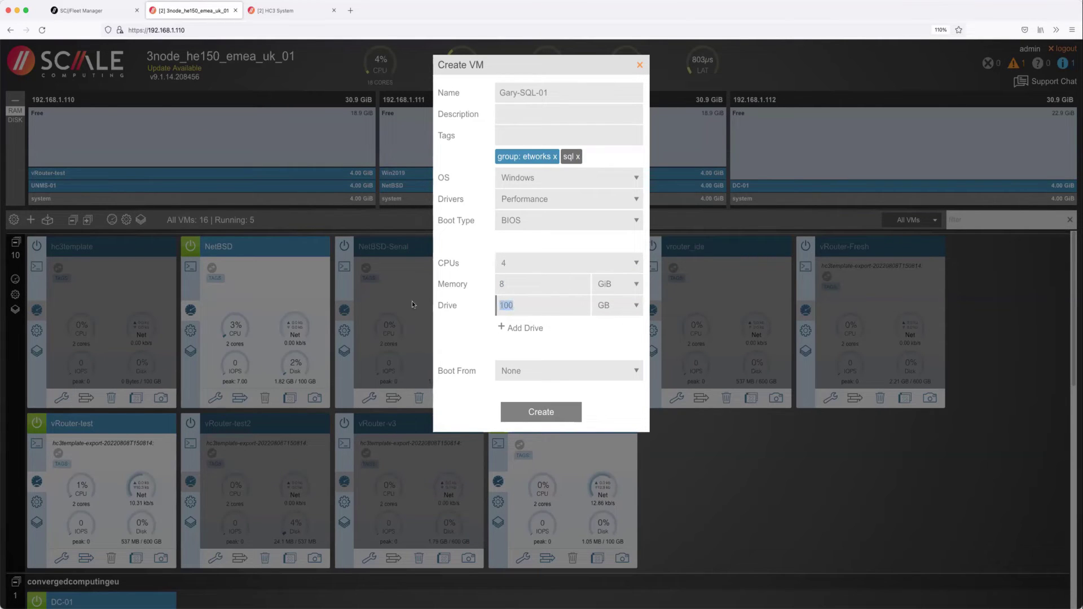
{"action": "type", "text": "500"}
{"action": "left_click", "coordinate": [517, 327]}
{"action": "type", "text": "1000"}
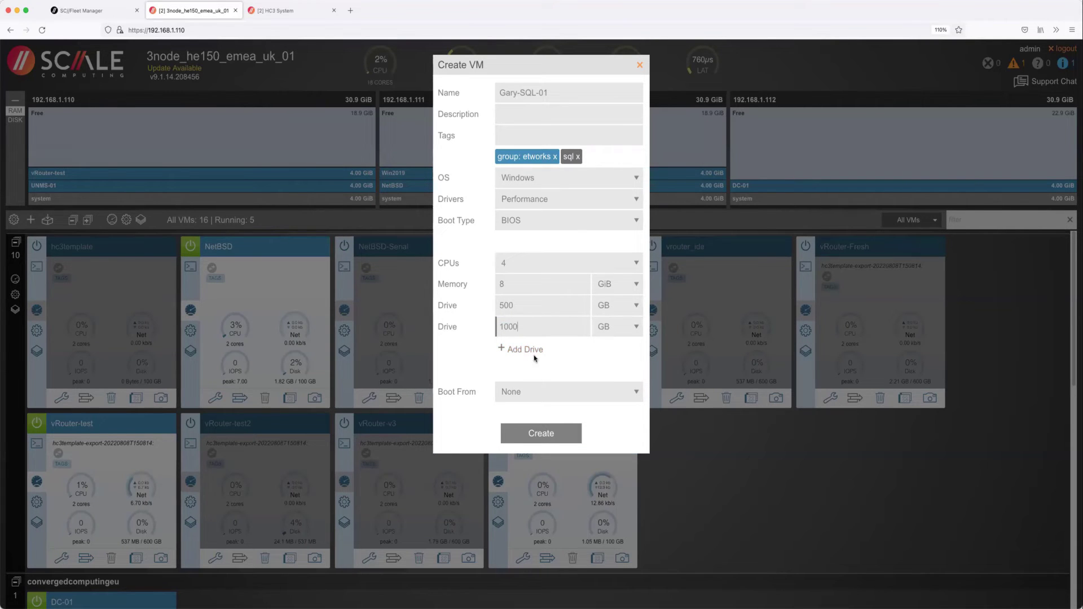
{"action": "left_click", "coordinate": [527, 349]}
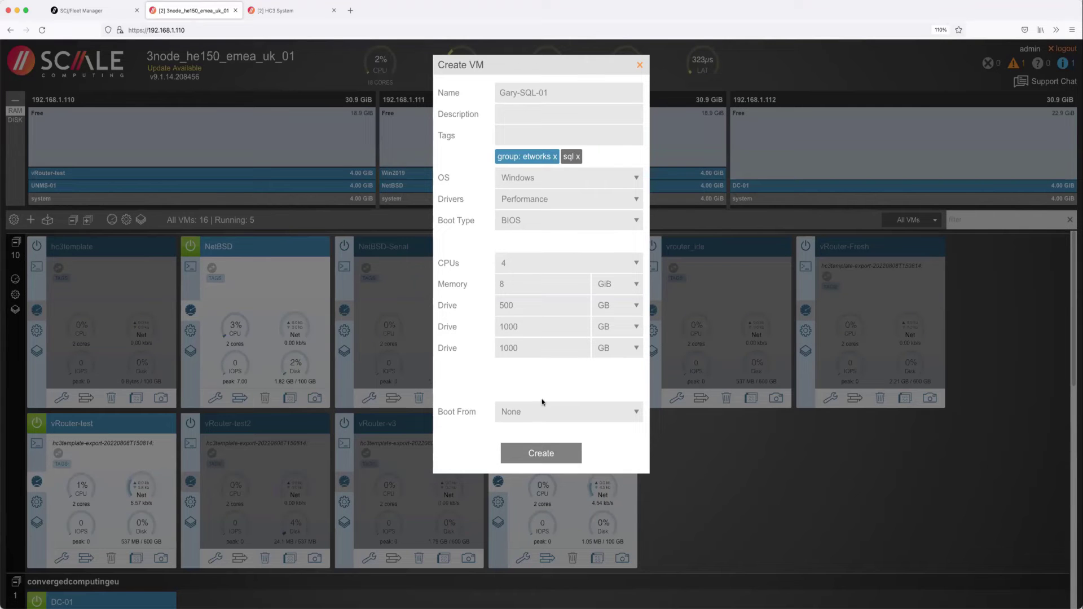
Set the VM to boot from en-us_windows_server_version_2022_updated_october_2021_x64_dvd_b6e25591.iso and create it.
{"action": "left_click", "coordinate": [555, 412]}
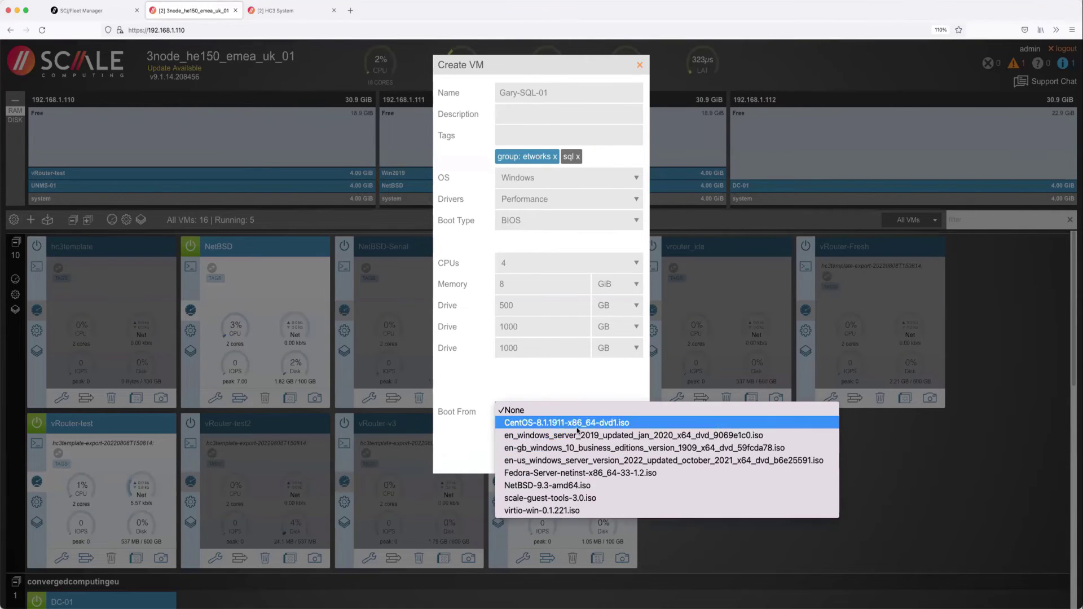
{"action": "left_click", "coordinate": [564, 460]}
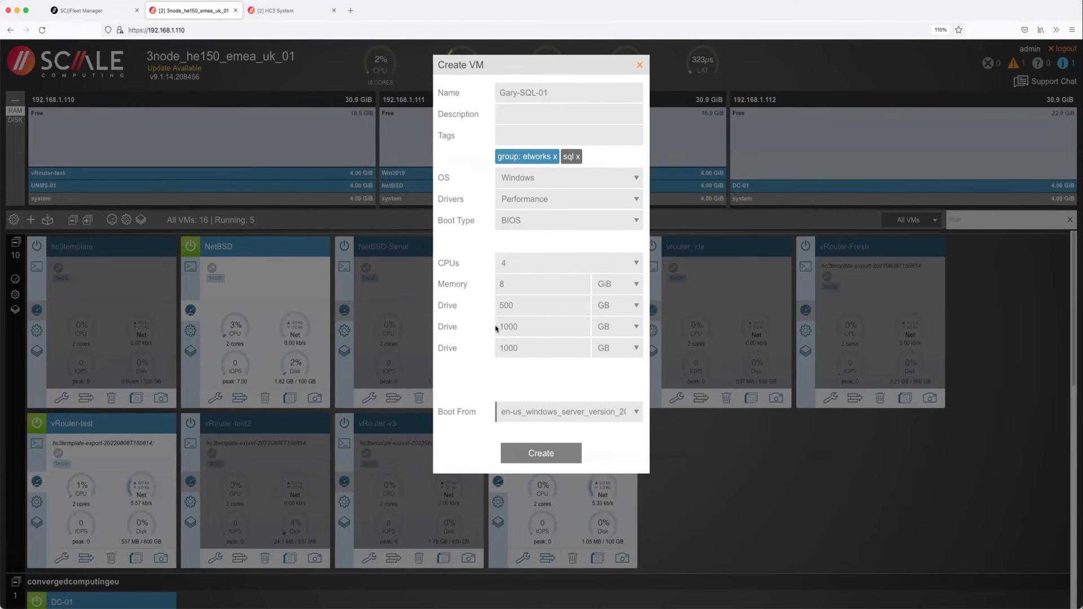
{"action": "left_click", "coordinate": [543, 453]}
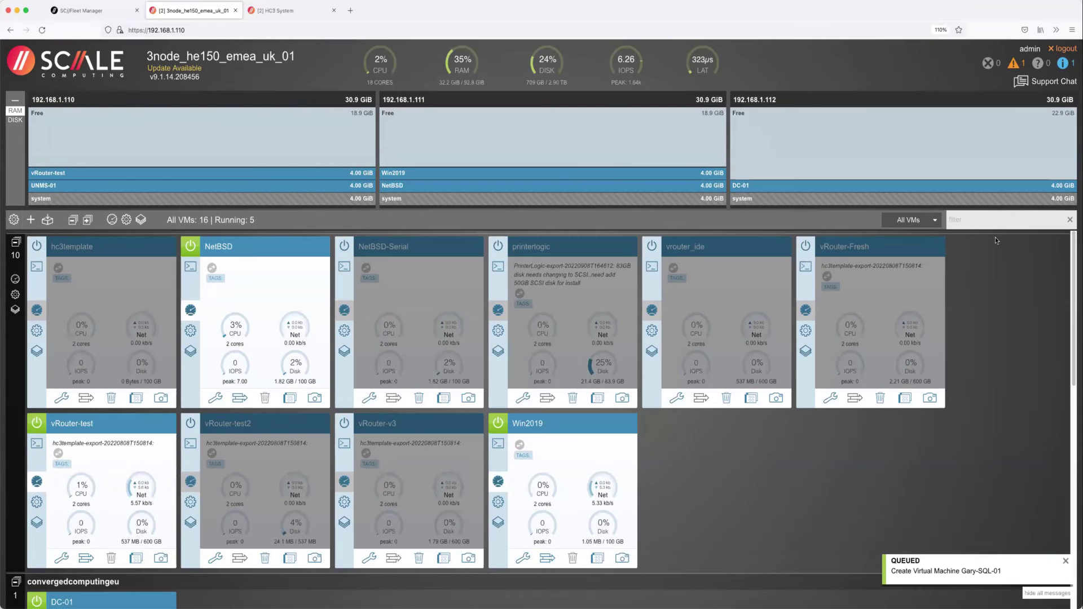
Filter the virtual machine list by the etworks tag.
{"action": "left_click", "coordinate": [990, 223]}
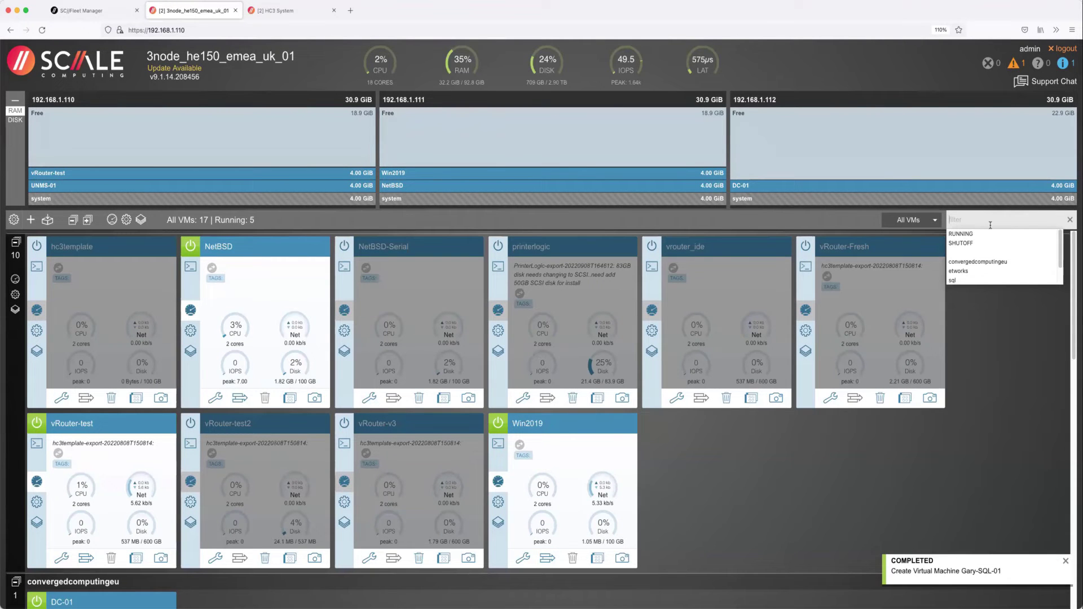
{"action": "left_click", "coordinate": [968, 272]}
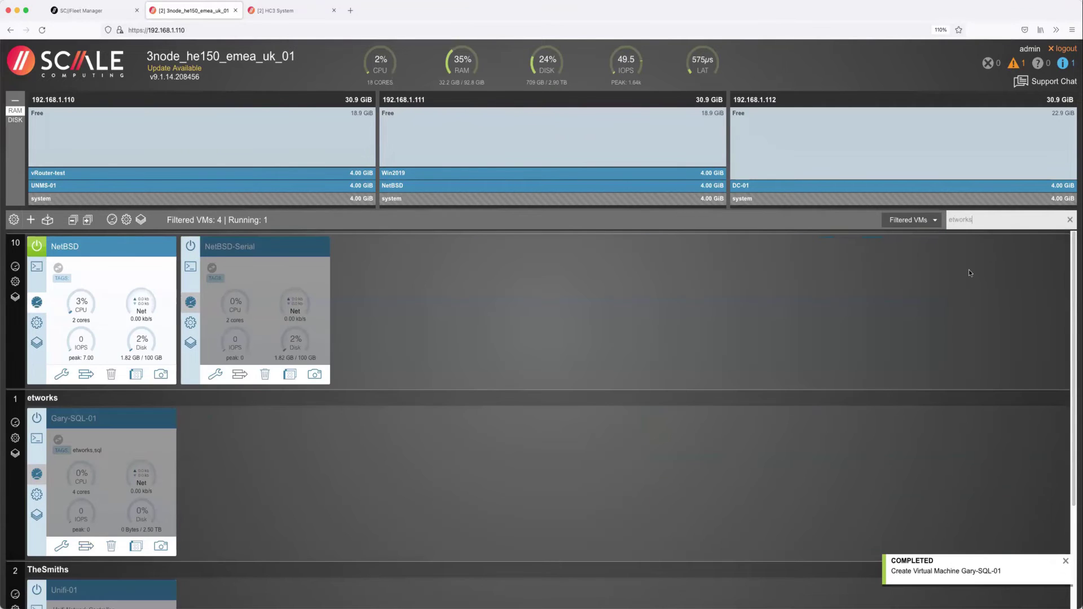
Assign the Demo_Snap snapshot schedule to the new SQL virtual machine.
{"action": "key", "text": "super+plus"}
{"action": "key", "text": "super+plus"}
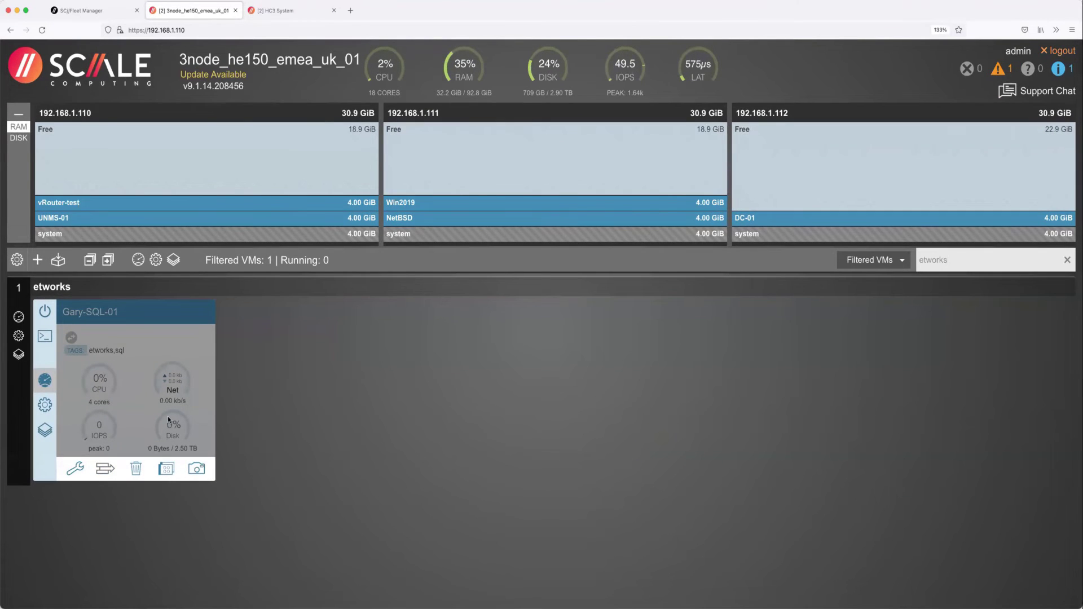
{"action": "left_click", "coordinate": [45, 431]}
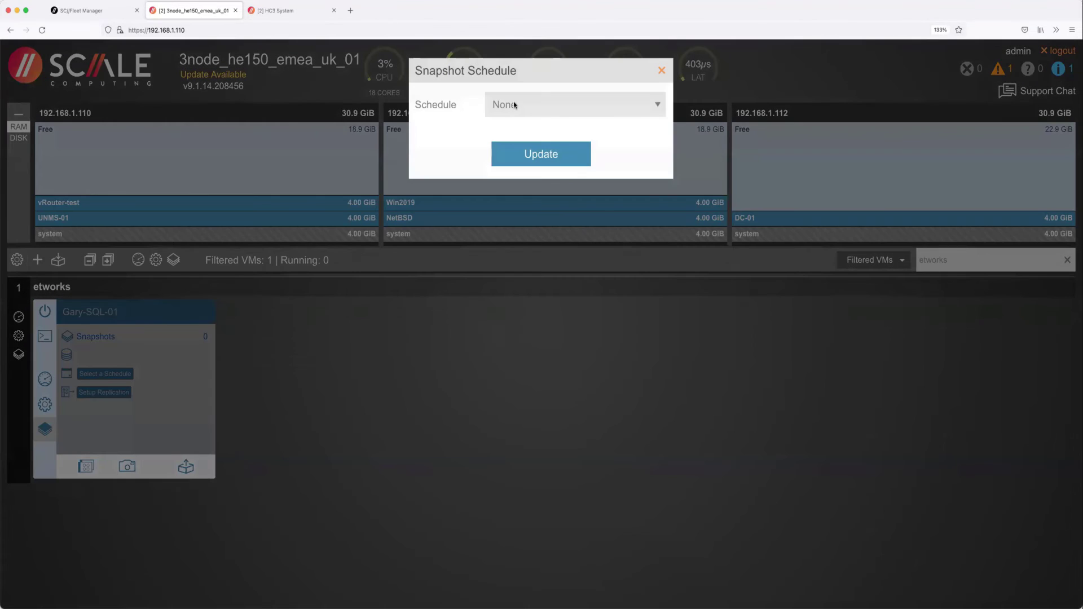
{"action": "left_click", "coordinate": [517, 104]}
{"action": "left_click", "coordinate": [544, 117]}
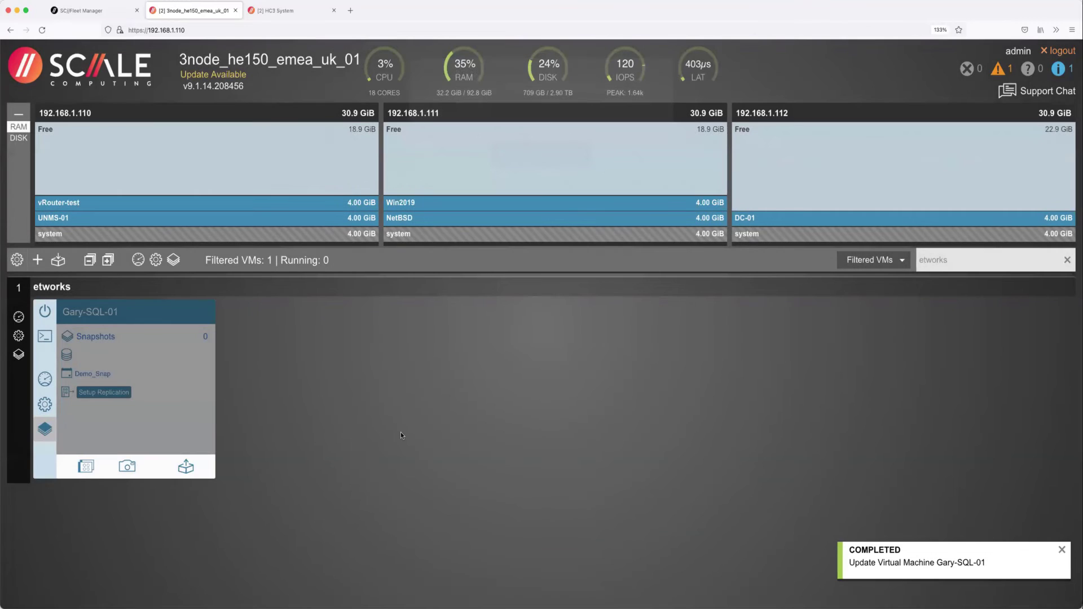
{"action": "mouse_move", "coordinate": [886, 561]}
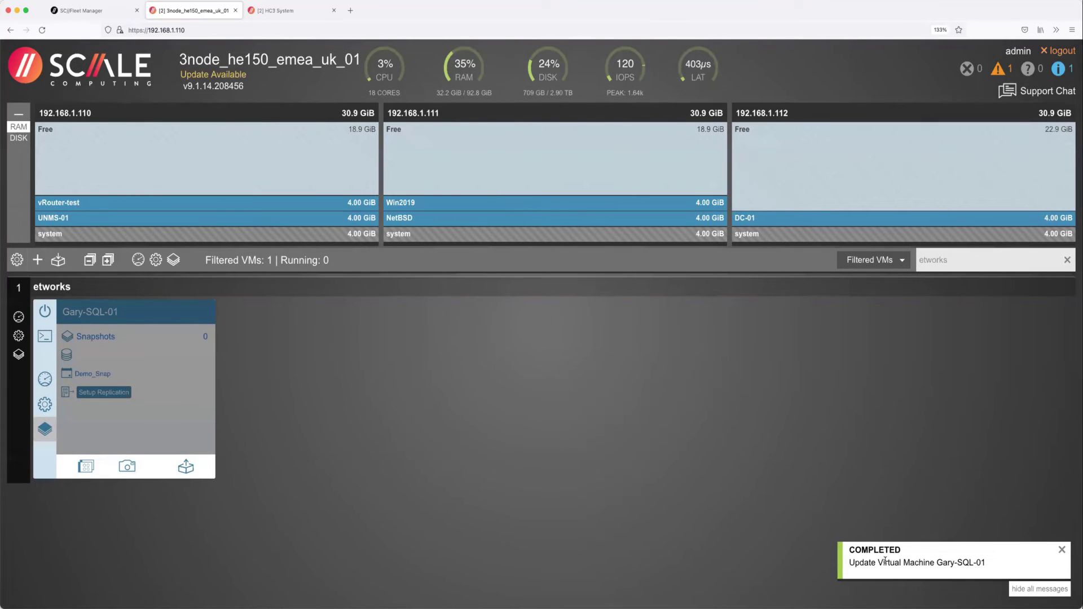
{"action": "left_click", "coordinate": [886, 561]}
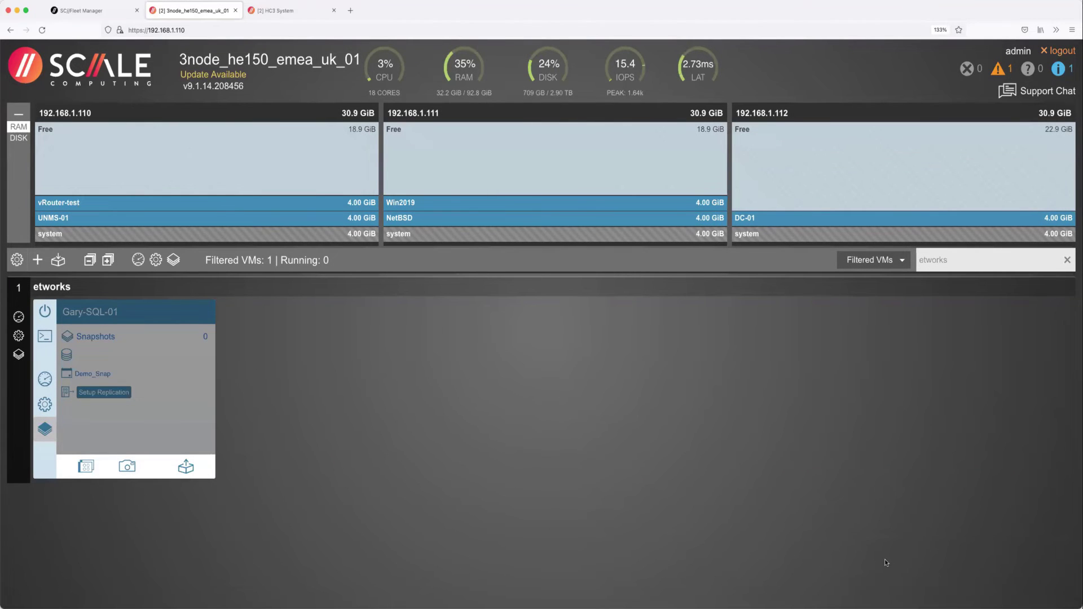
View the available replication targets for the SQL VM and leave the setup without starting replication.
{"action": "left_click", "coordinate": [78, 391]}
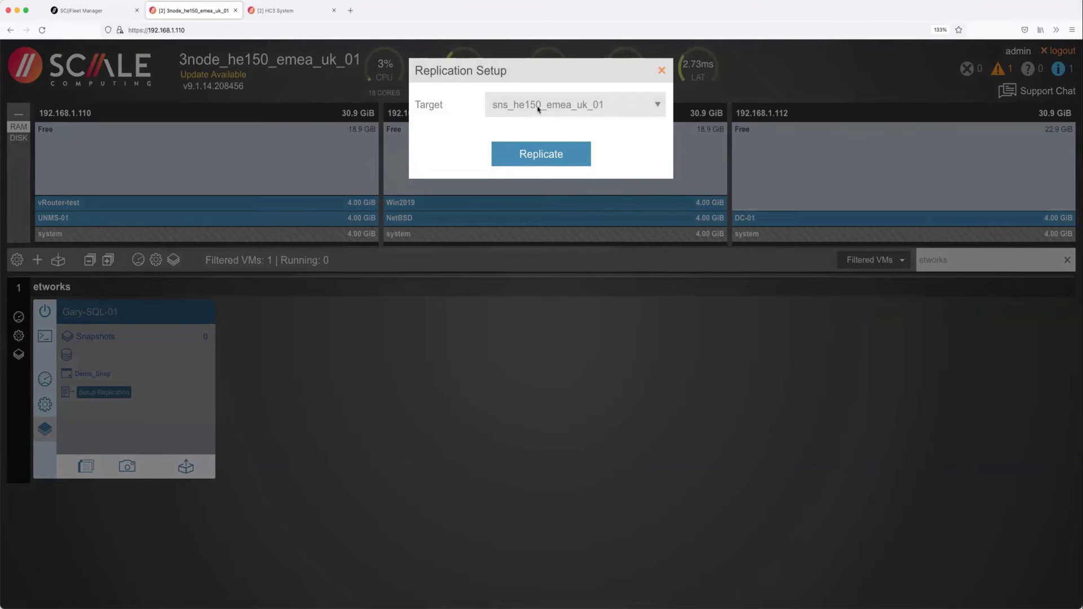
{"action": "left_click", "coordinate": [596, 107]}
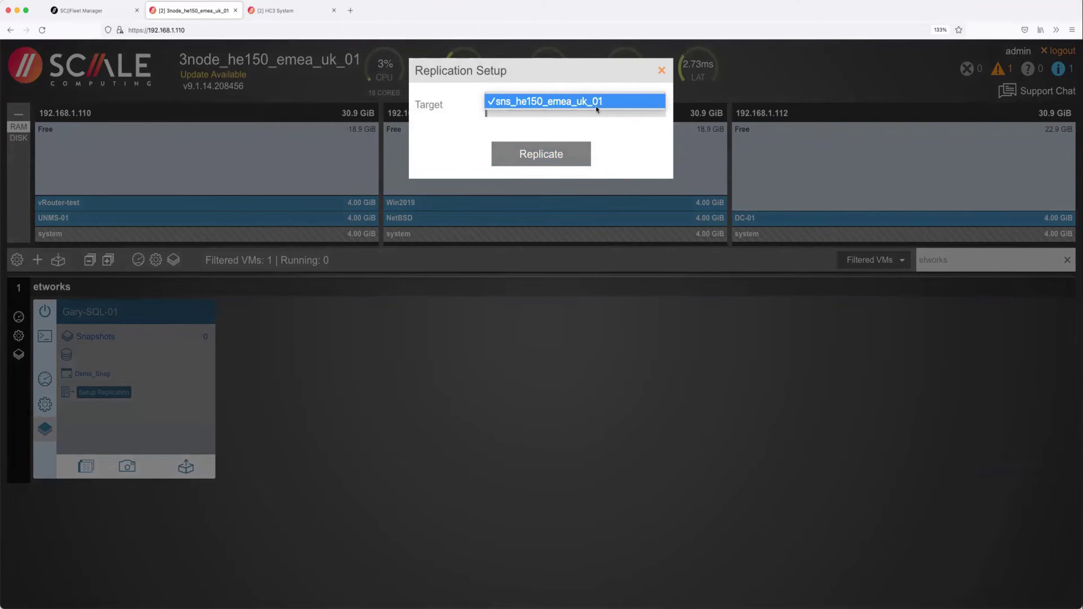
{"action": "left_click", "coordinate": [596, 106]}
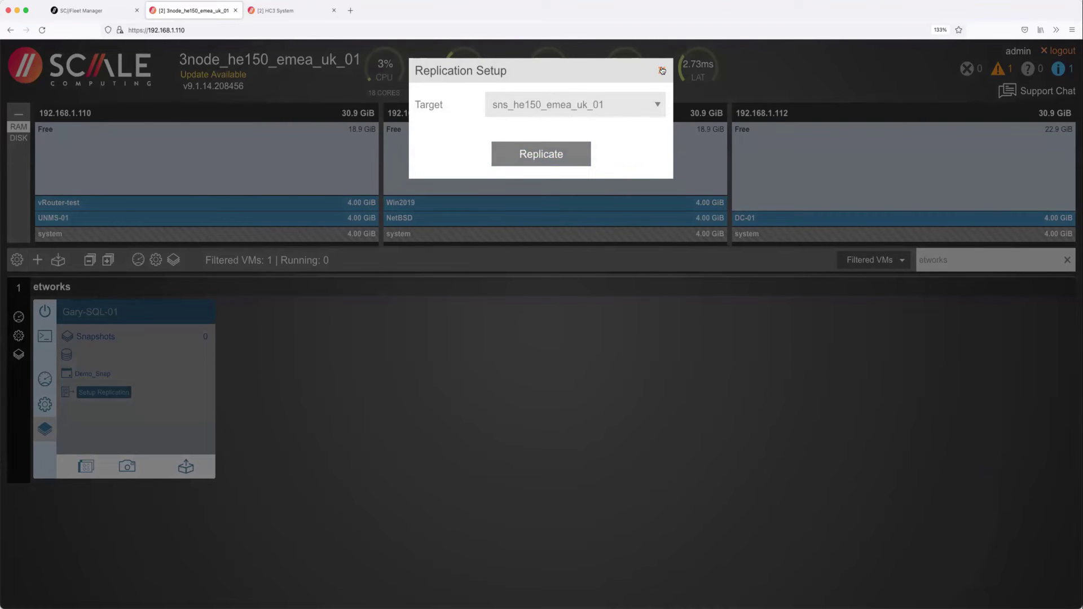
{"action": "left_click", "coordinate": [546, 400]}
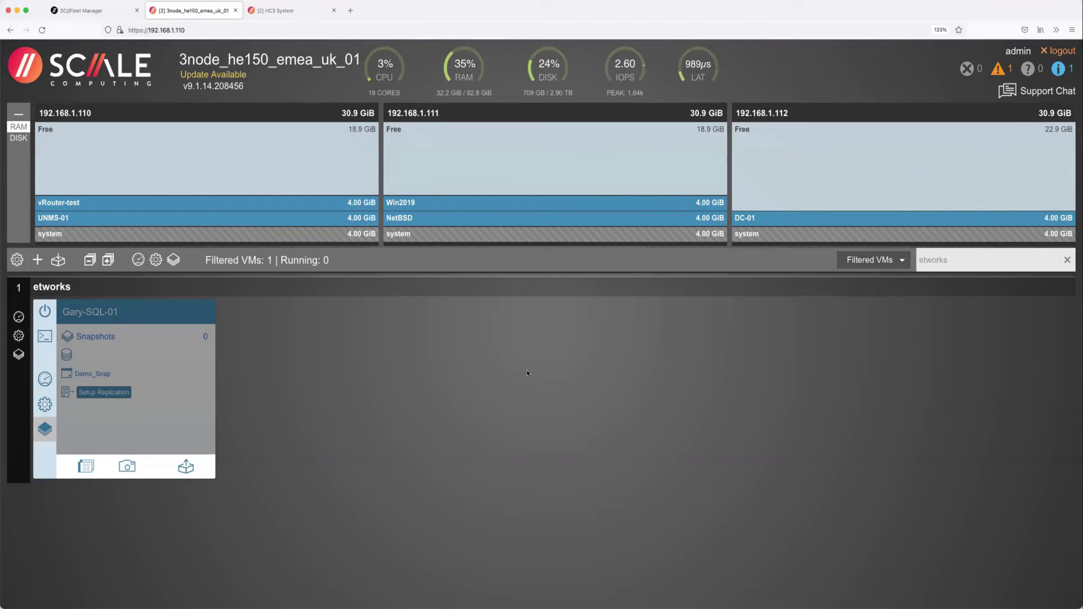
Power on the SQL VM and open its console to view the operating system installer booting.
{"action": "left_click", "coordinate": [45, 379]}
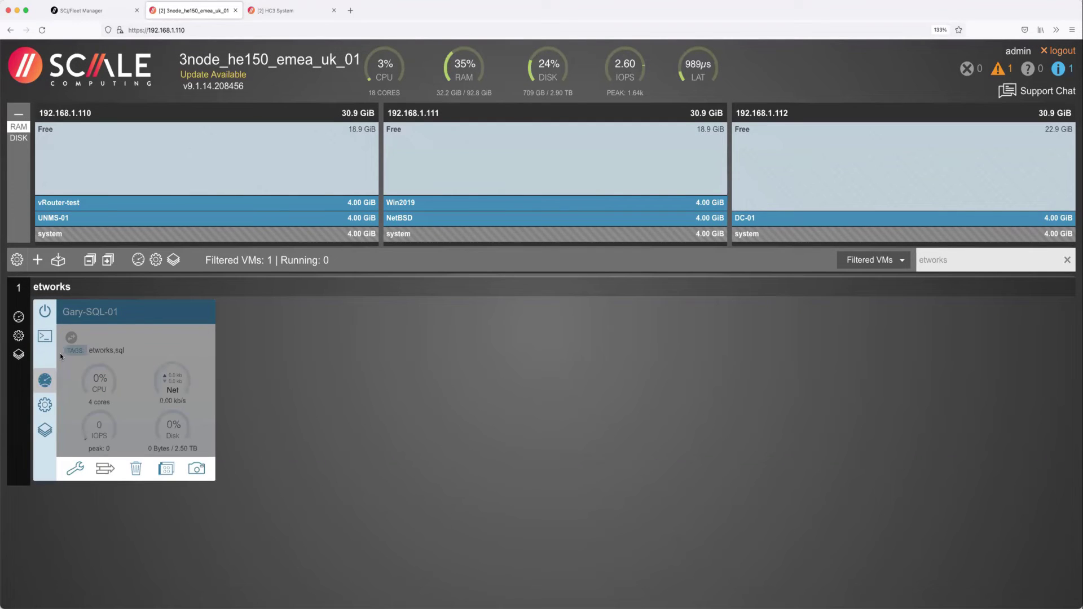
{"action": "left_click", "coordinate": [45, 312]}
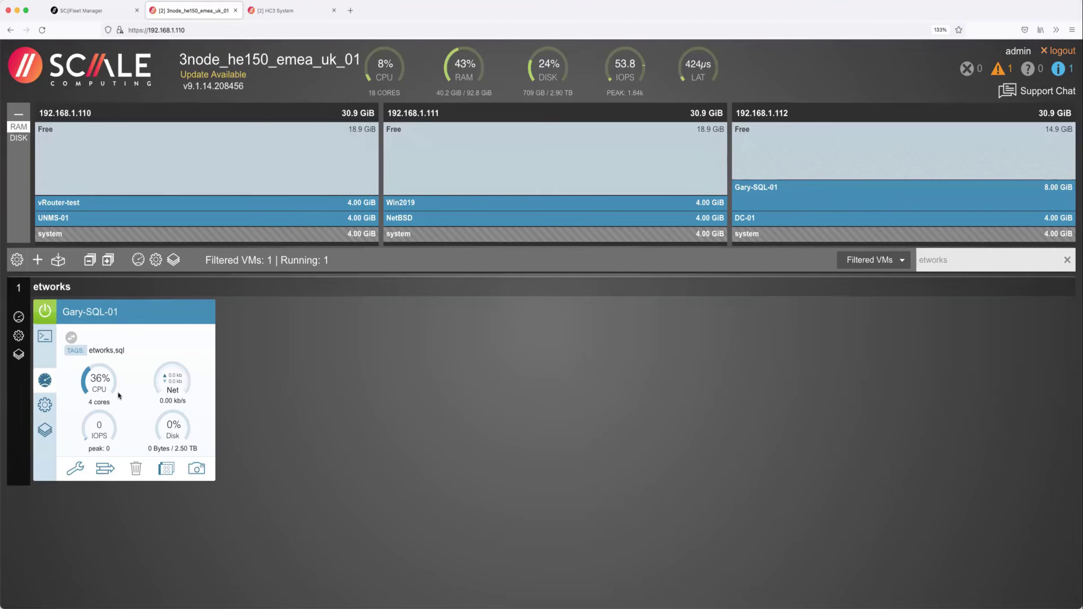
{"action": "left_click", "coordinate": [45, 337]}
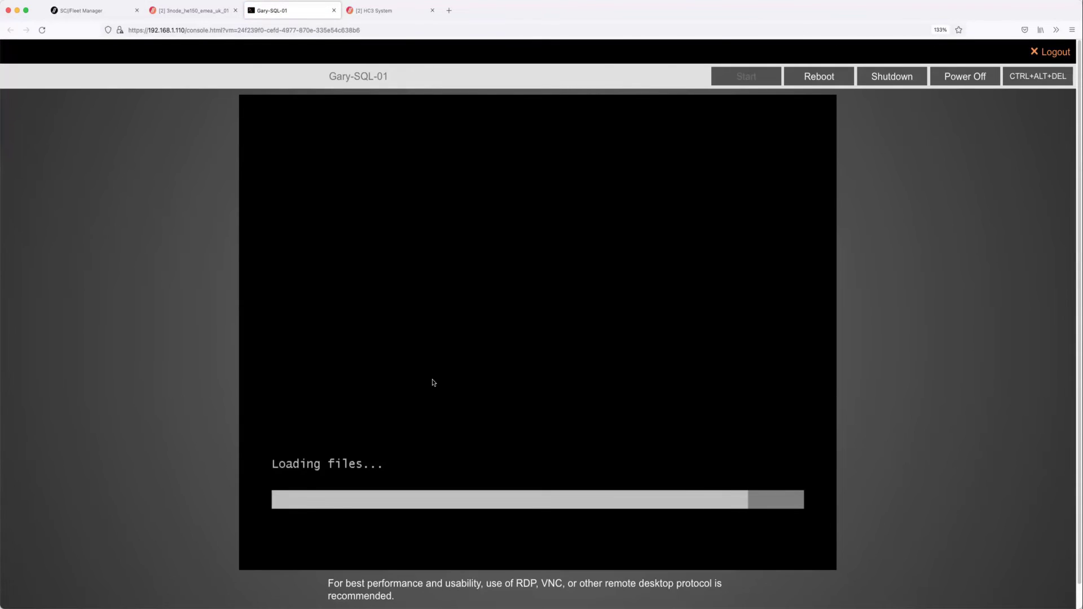
Return to the cluster's VM overview and take a manual snapshot of the SQL VM labelled man.
{"action": "left_click", "coordinate": [202, 14]}
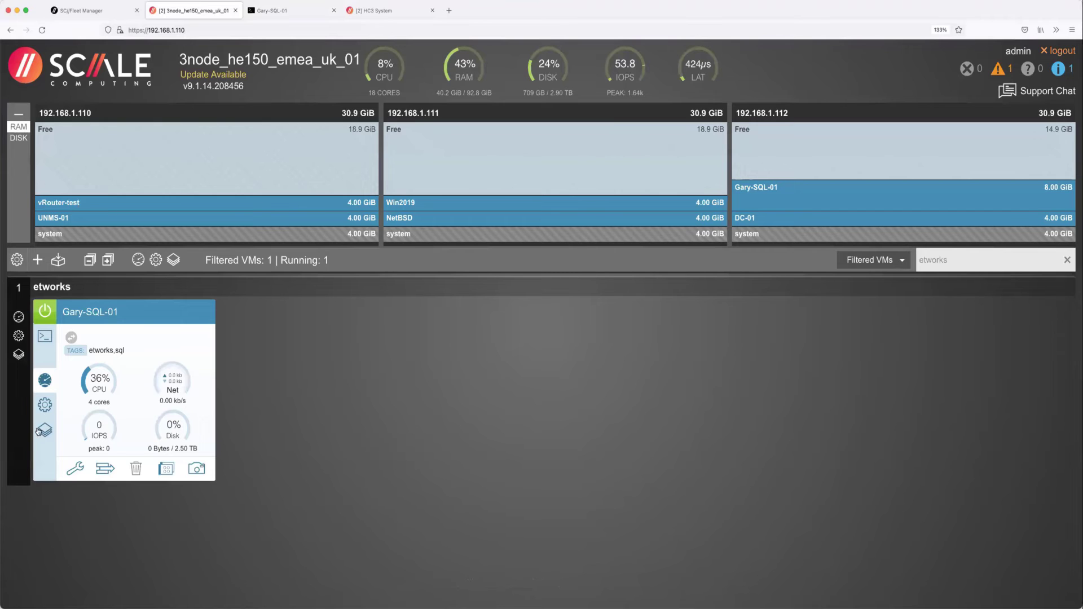
{"action": "left_click", "coordinate": [196, 469]}
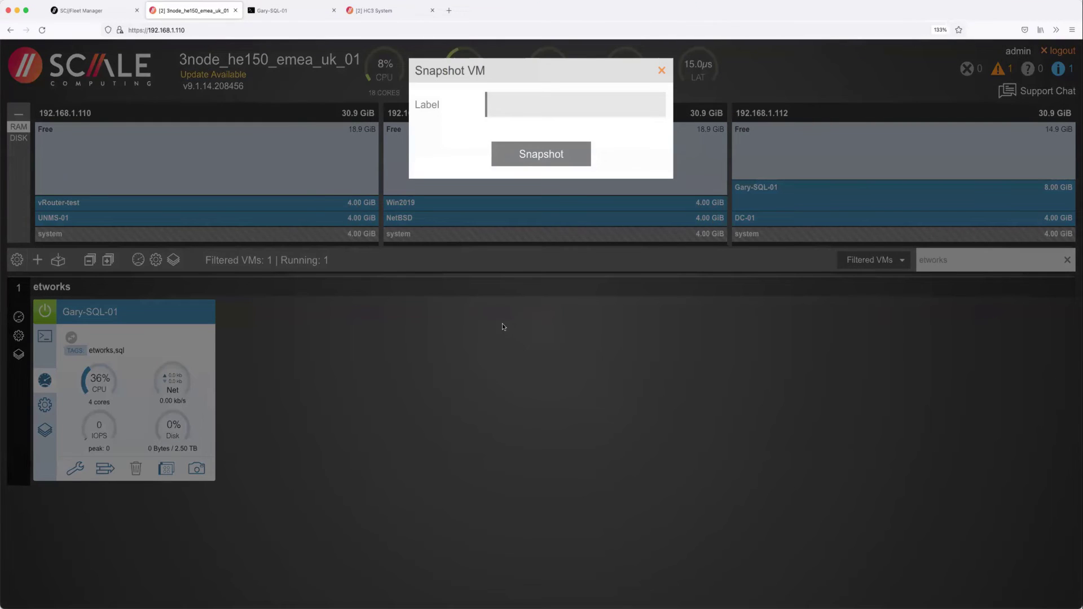
{"action": "type", "text": "man"}
{"action": "key", "text": "Return"}
Clone the SQL VM from its man snapshot in the VM's snapshot list.
{"action": "left_click", "coordinate": [46, 431]}
{"action": "left_click", "coordinate": [165, 351]}
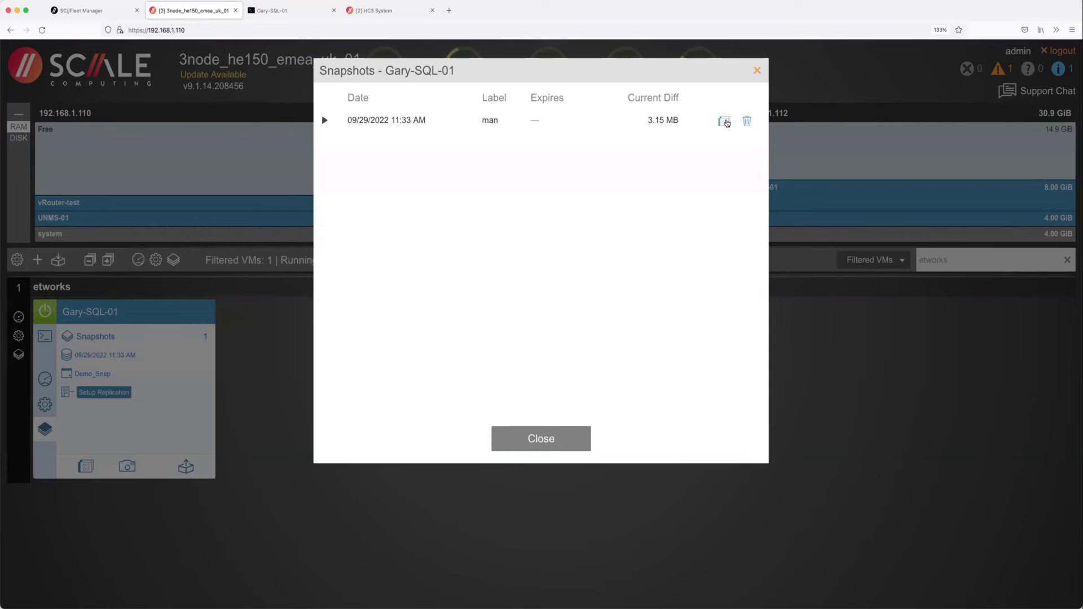
{"action": "left_click", "coordinate": [724, 121]}
{"action": "left_click", "coordinate": [553, 268]}
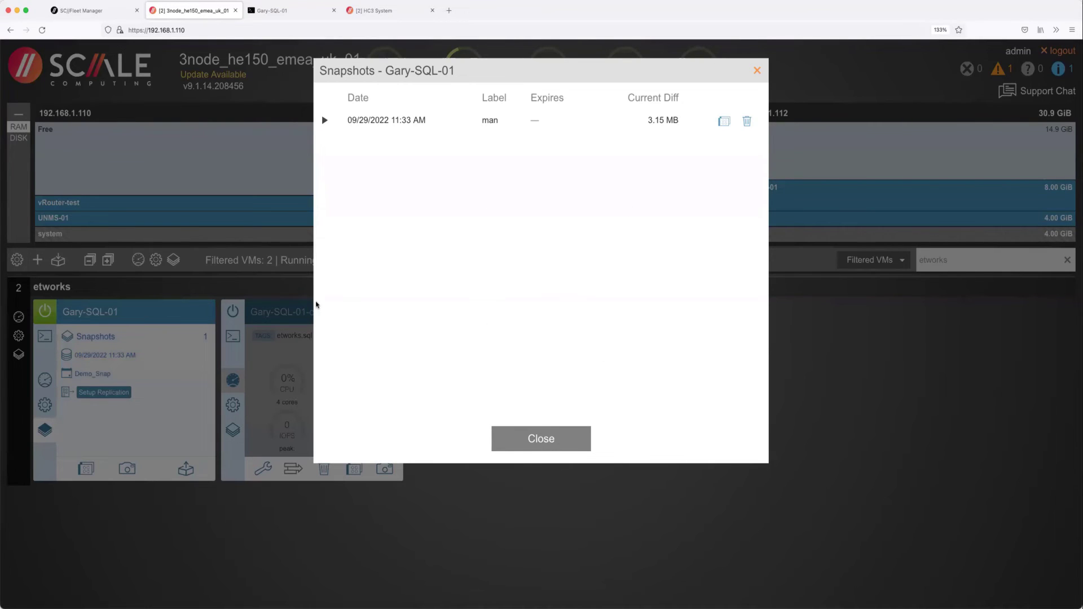
In the man snapshot, select DC-01 as target for drive d572c4cb, and clone and mount the 500 GB drive to the SQL VM.
{"action": "left_click", "coordinate": [324, 121]}
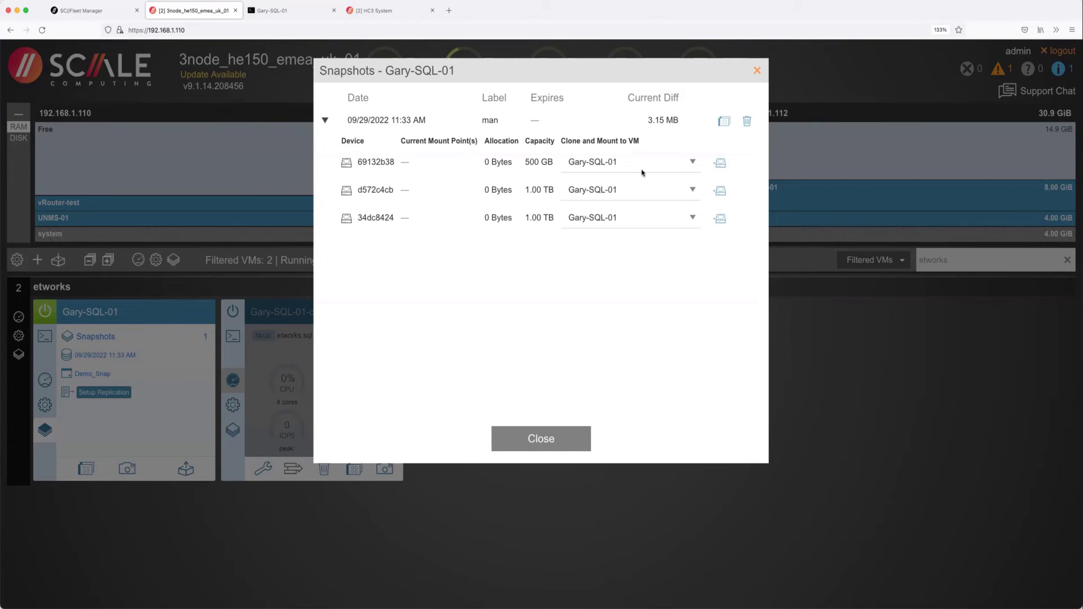
{"action": "left_click", "coordinate": [693, 189]}
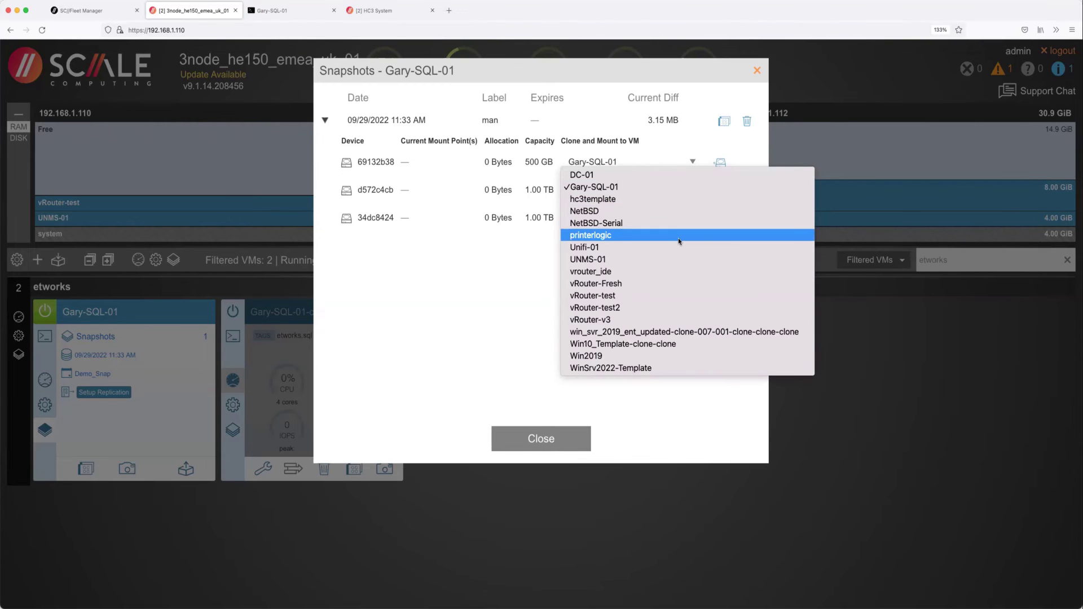
{"action": "left_click", "coordinate": [682, 175]}
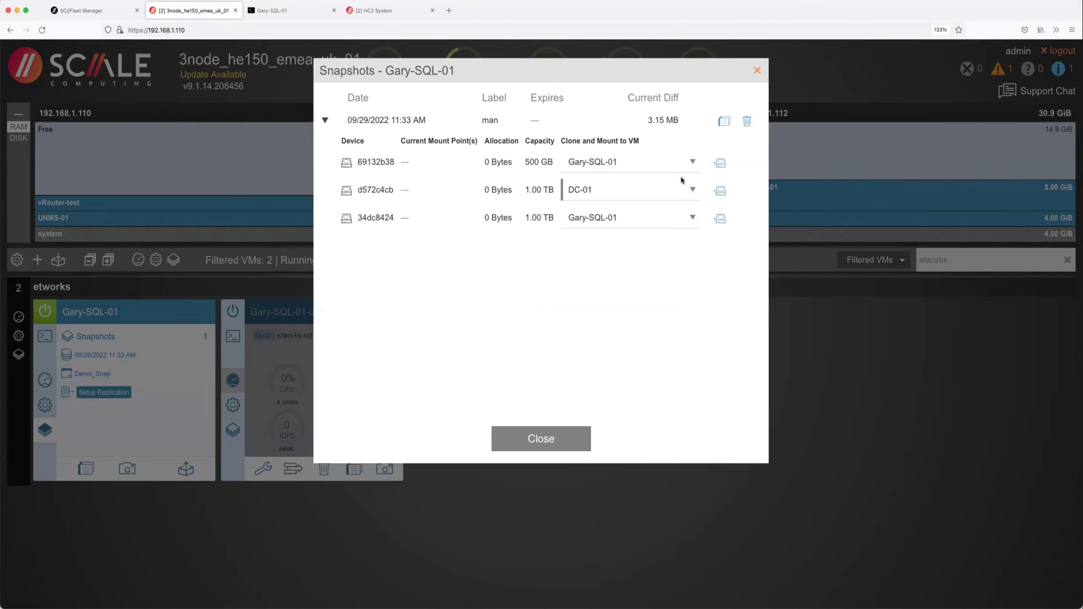
{"action": "left_click", "coordinate": [718, 163]}
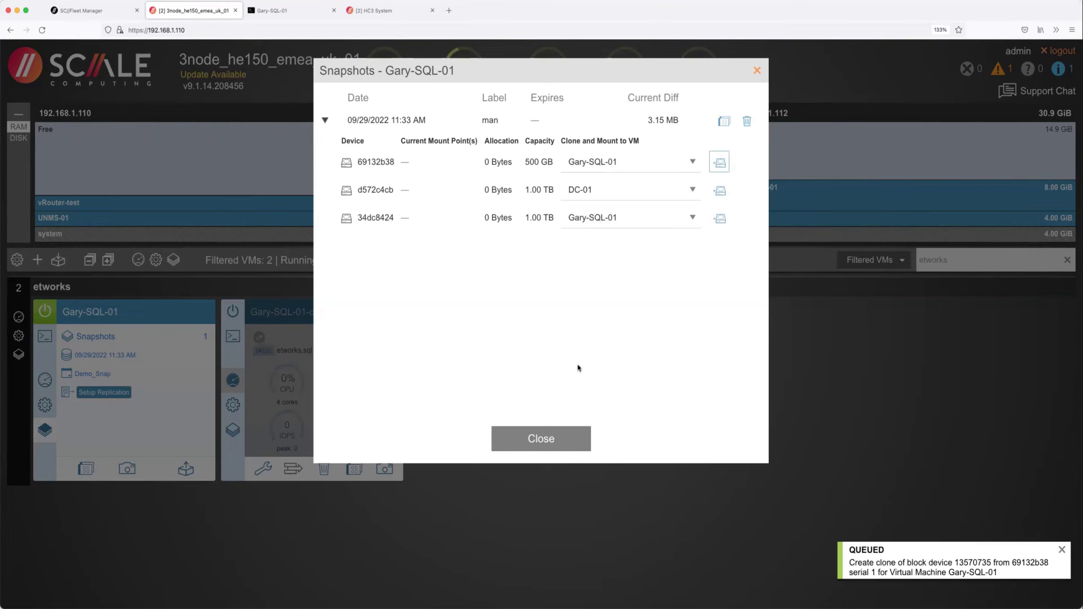
{"action": "left_click", "coordinate": [531, 438]}
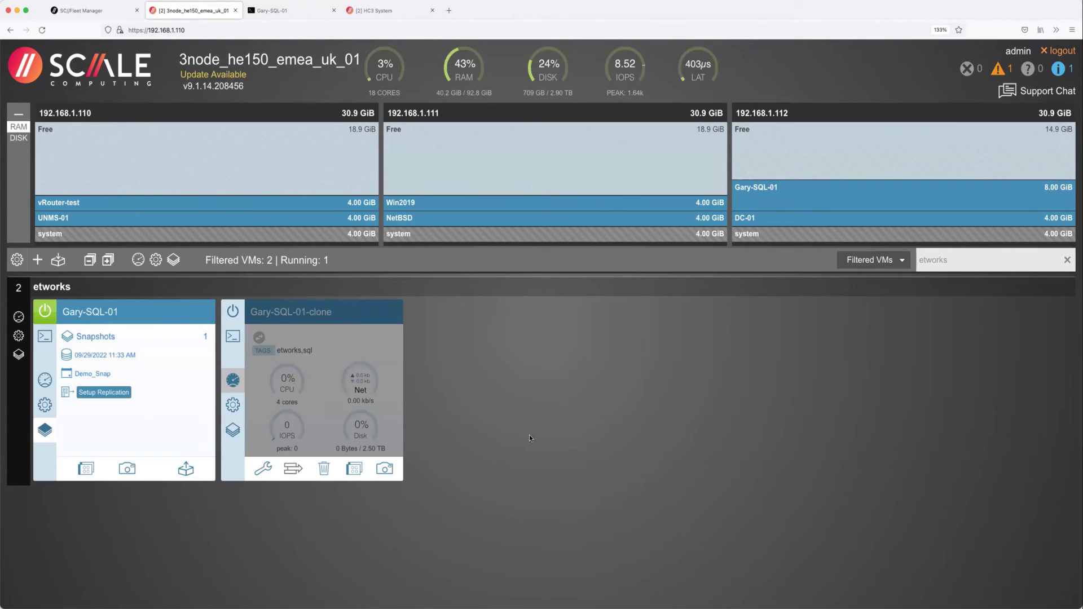
Show the SQL VM's performance view again and examine the cluster's current warning conditions in the Control Center.
{"action": "left_click", "coordinate": [49, 381]}
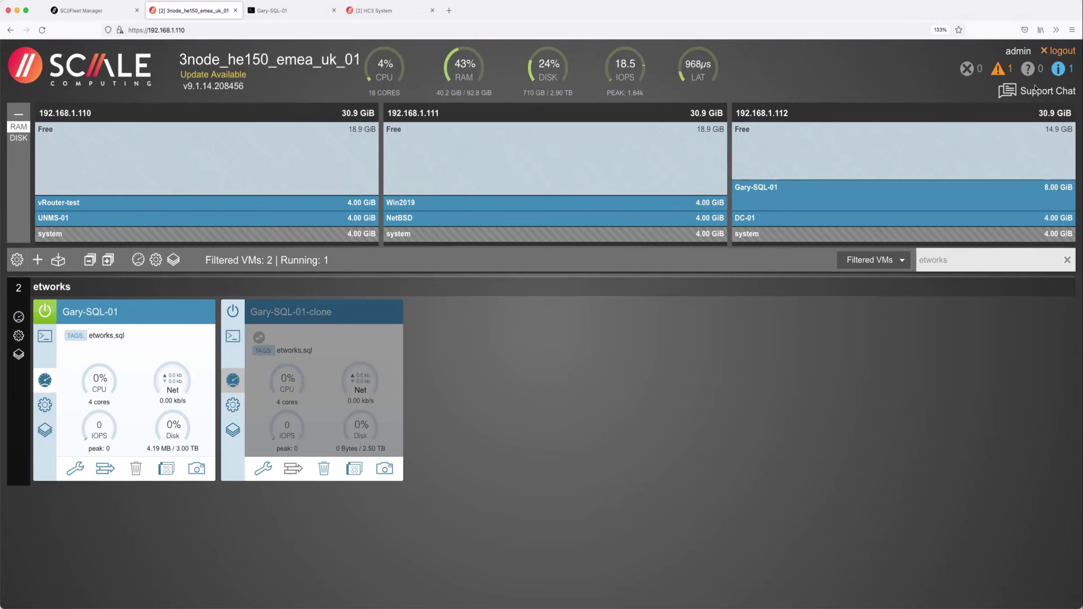
{"action": "left_click", "coordinate": [999, 67]}
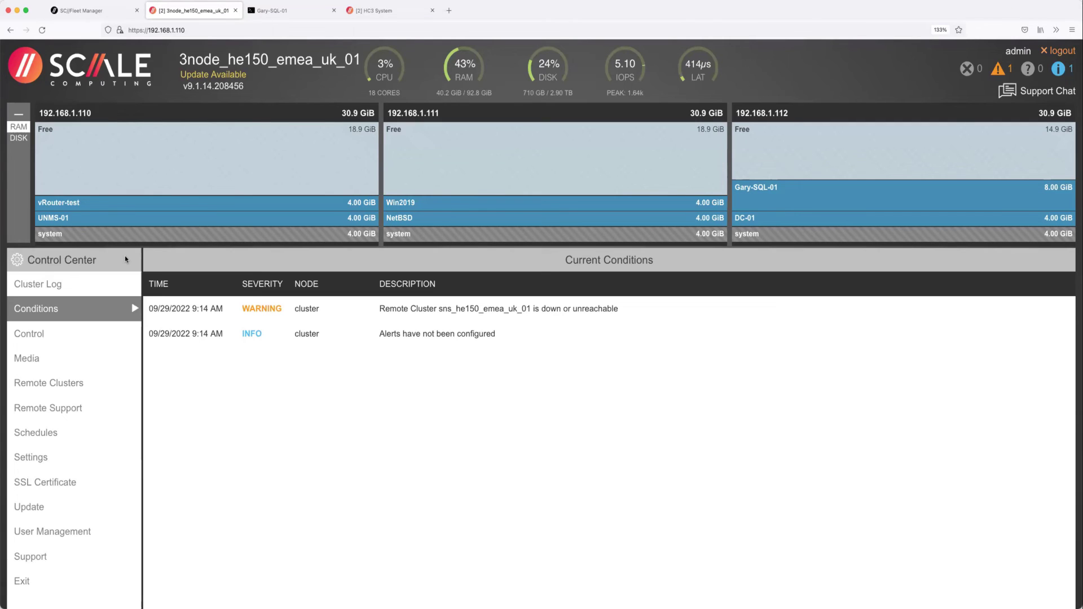
{"action": "left_click", "coordinate": [15, 263]}
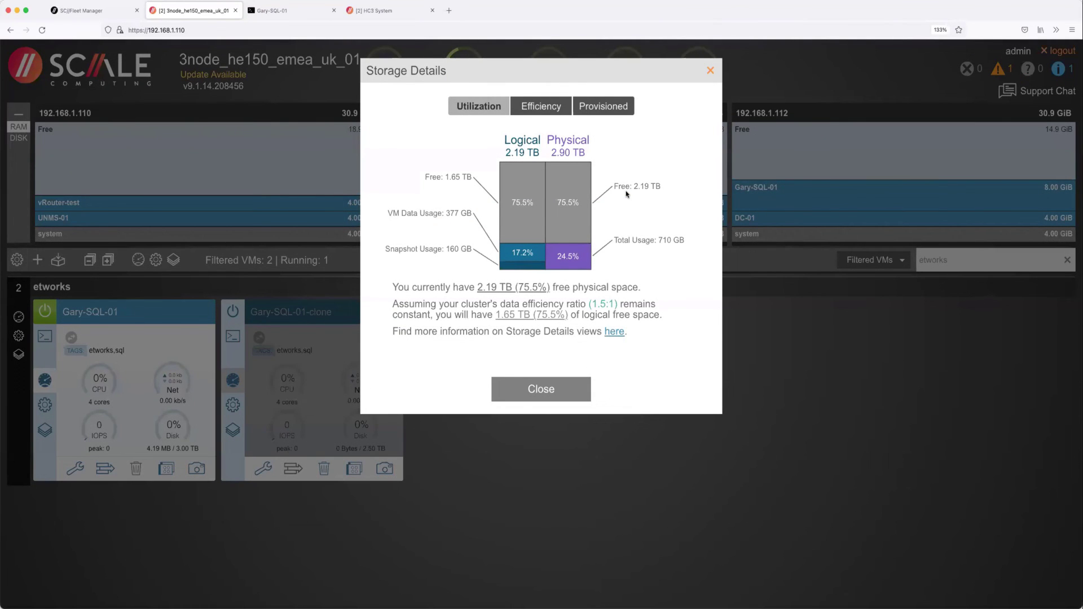
Examine the cluster's storage efficiency details and the HC3 VM import form, closing both without changes.
{"action": "left_click", "coordinate": [548, 108]}
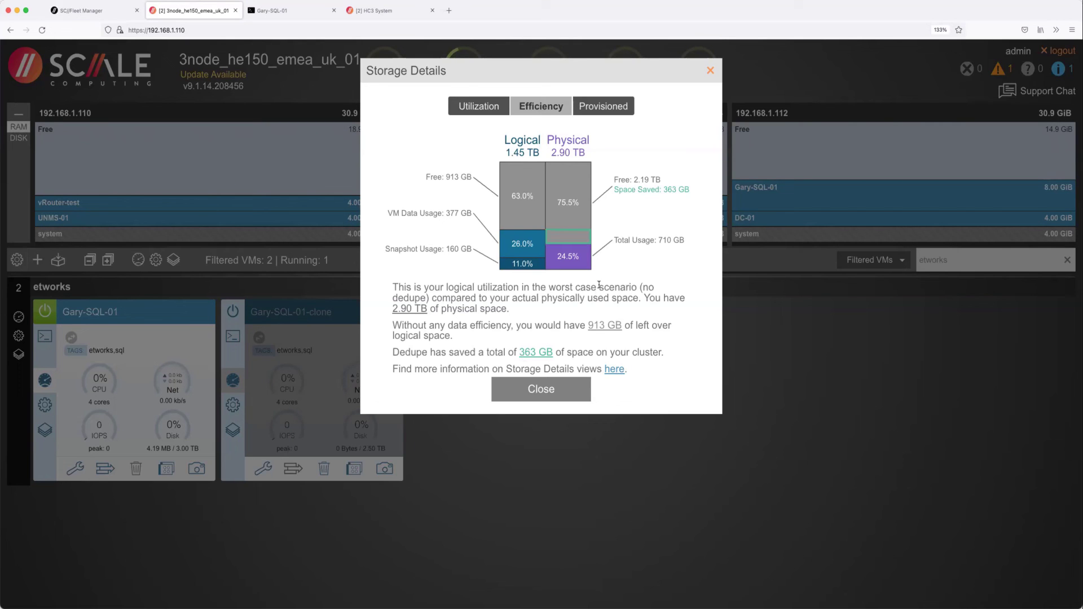
{"action": "left_click", "coordinate": [711, 70]}
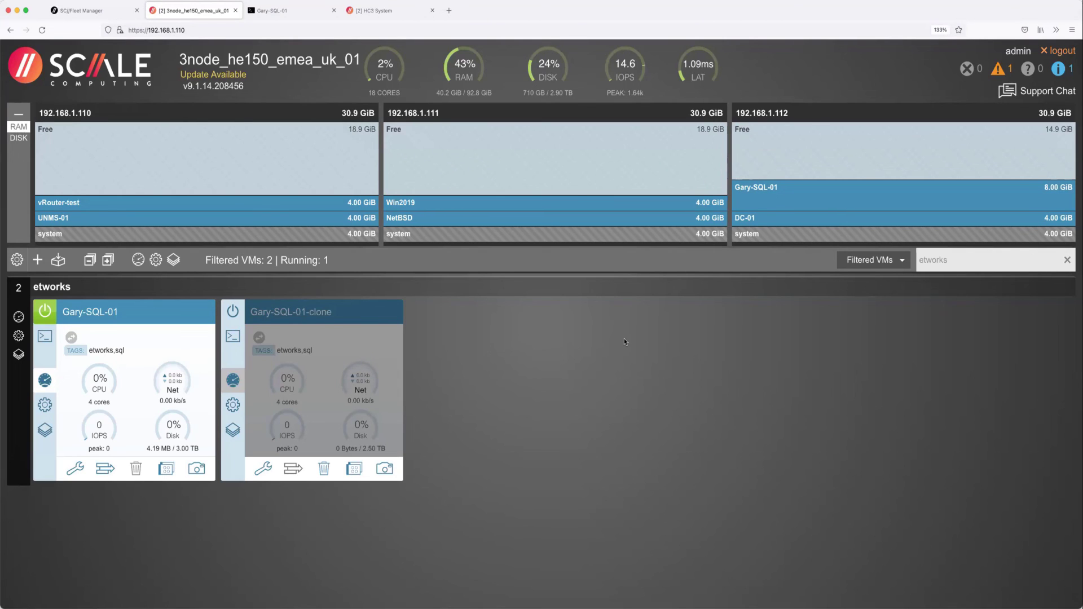
{"action": "left_click", "coordinate": [58, 261]}
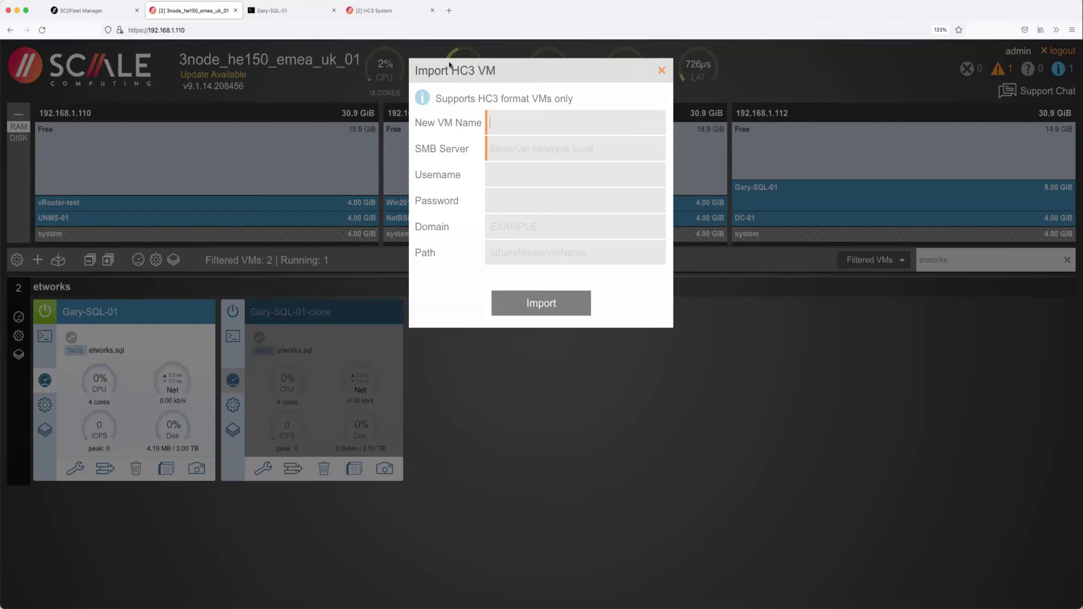
{"action": "left_click", "coordinate": [661, 70]}
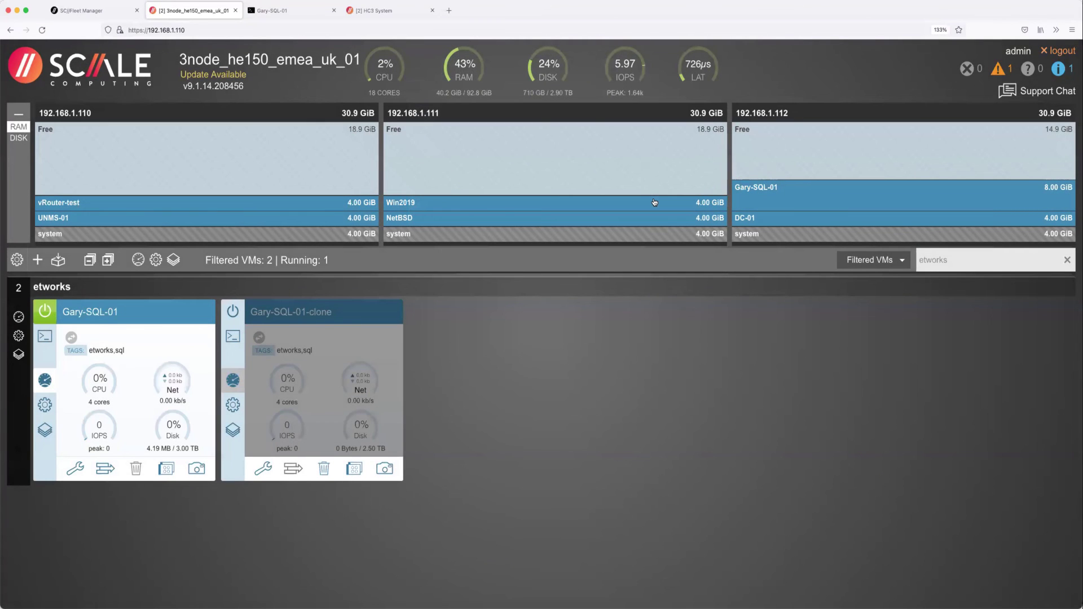